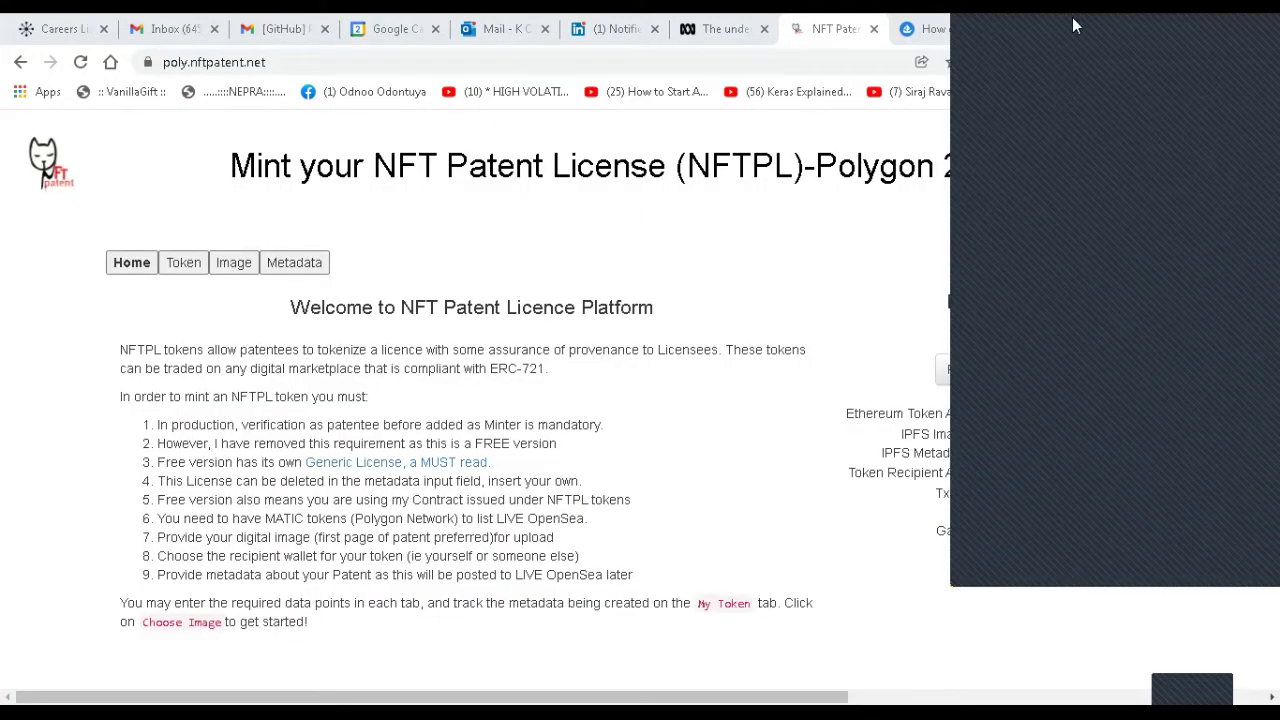
Drag the MetaMask connection popup aside to reveal the poly.nftpatent.net minting page.
drag(1075, 25, 697, 38)
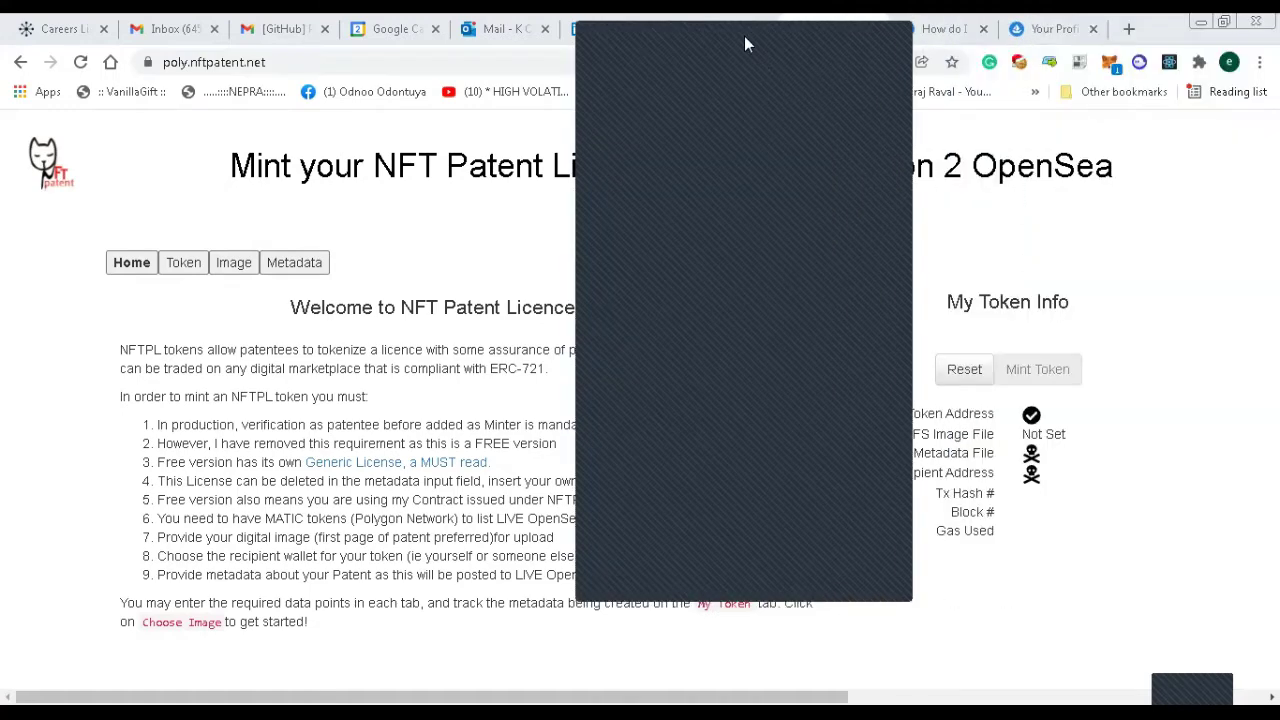
Reposition the MetaMask window, keep Account 1 selected and approve connecting it to poly.nftpatent.net.
drag(744, 23, 1040, 148)
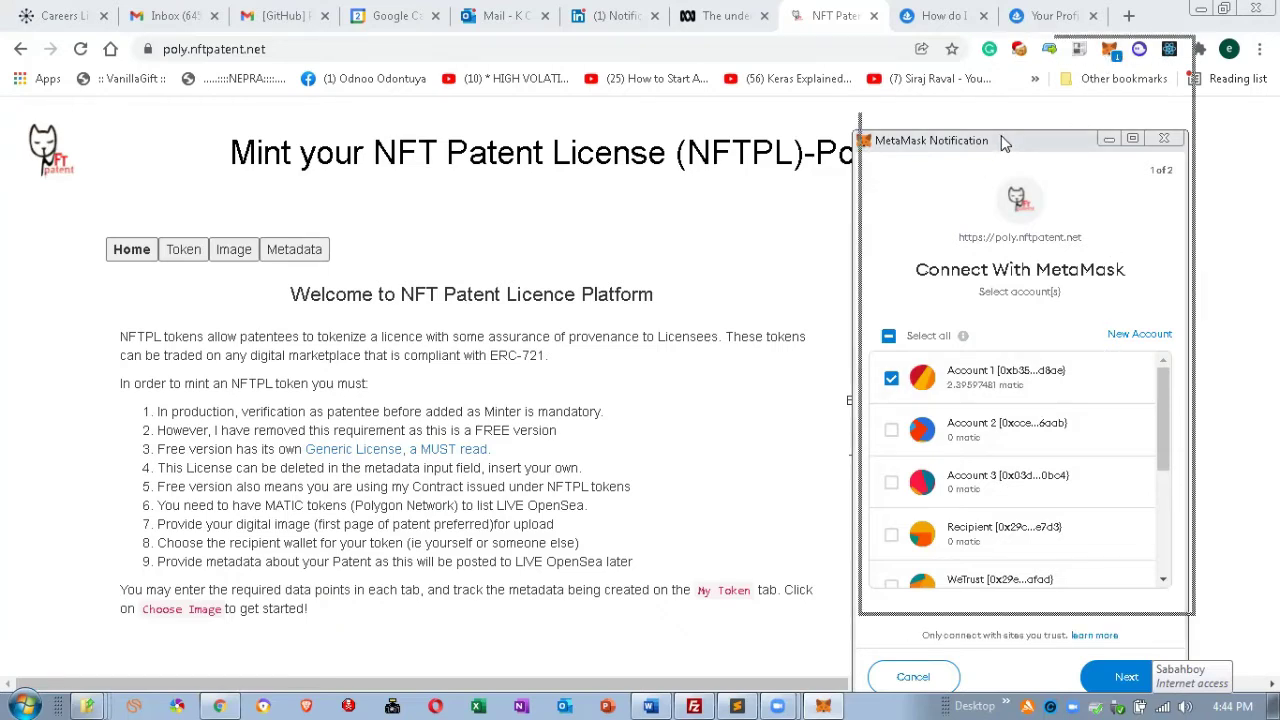
drag(1001, 135, 1008, 40)
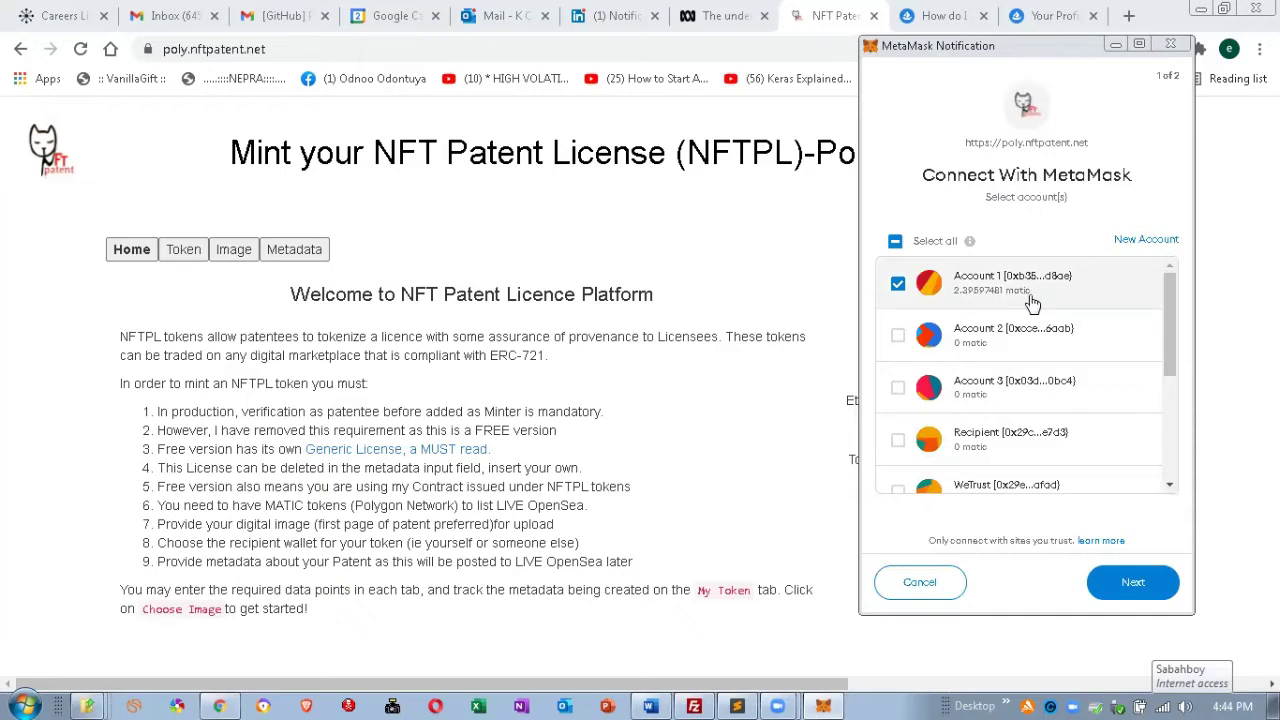
click(1133, 582)
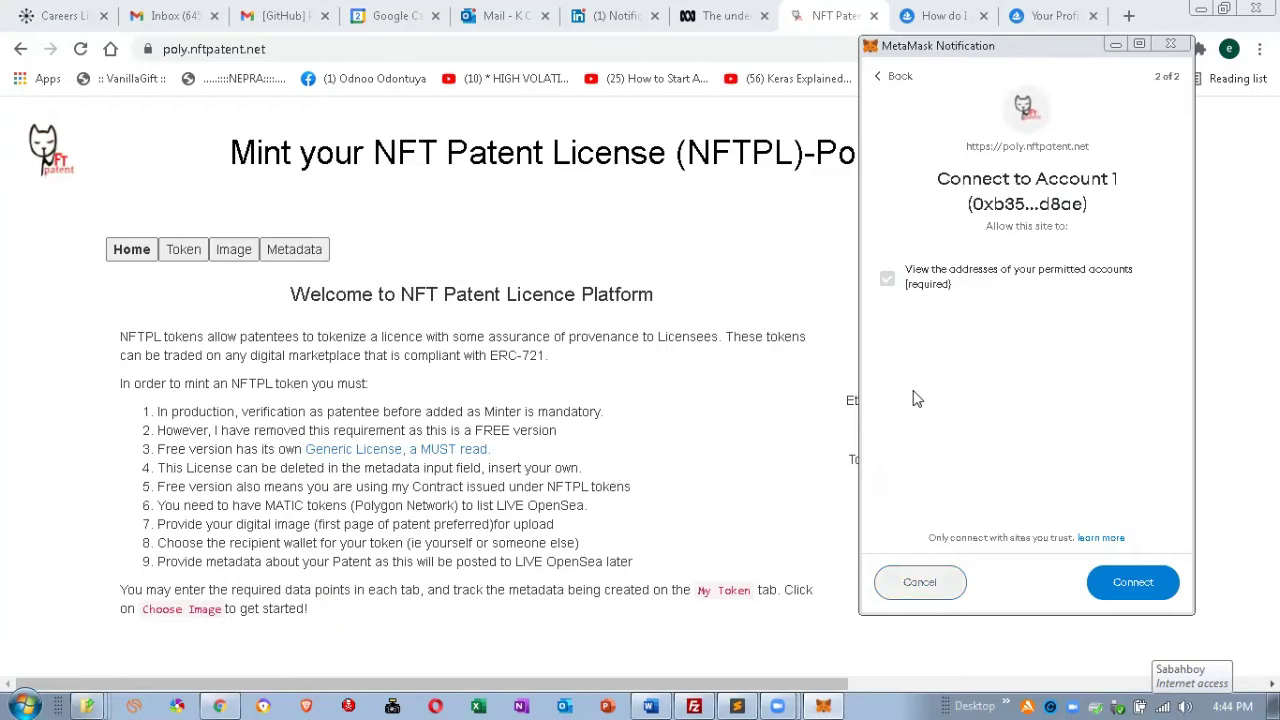
click(1124, 585)
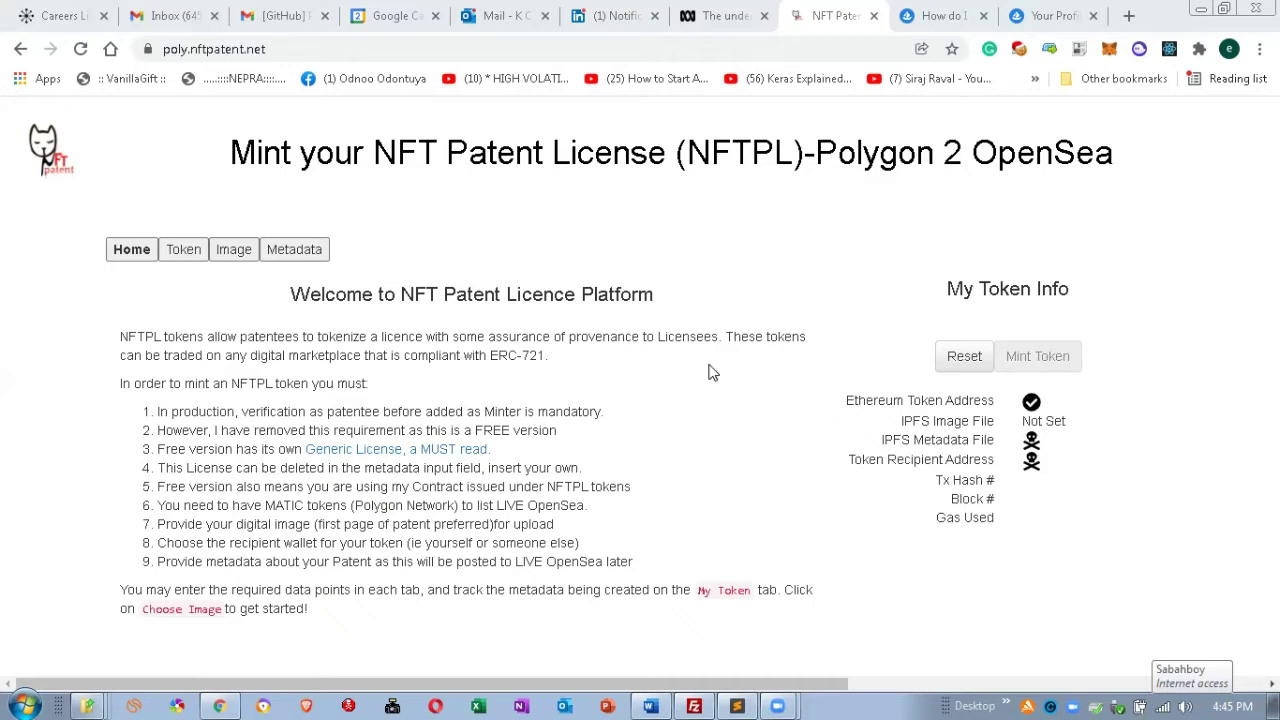
Show the Token page with App Settings, the IPFS gateway and the token address.
click(177, 260)
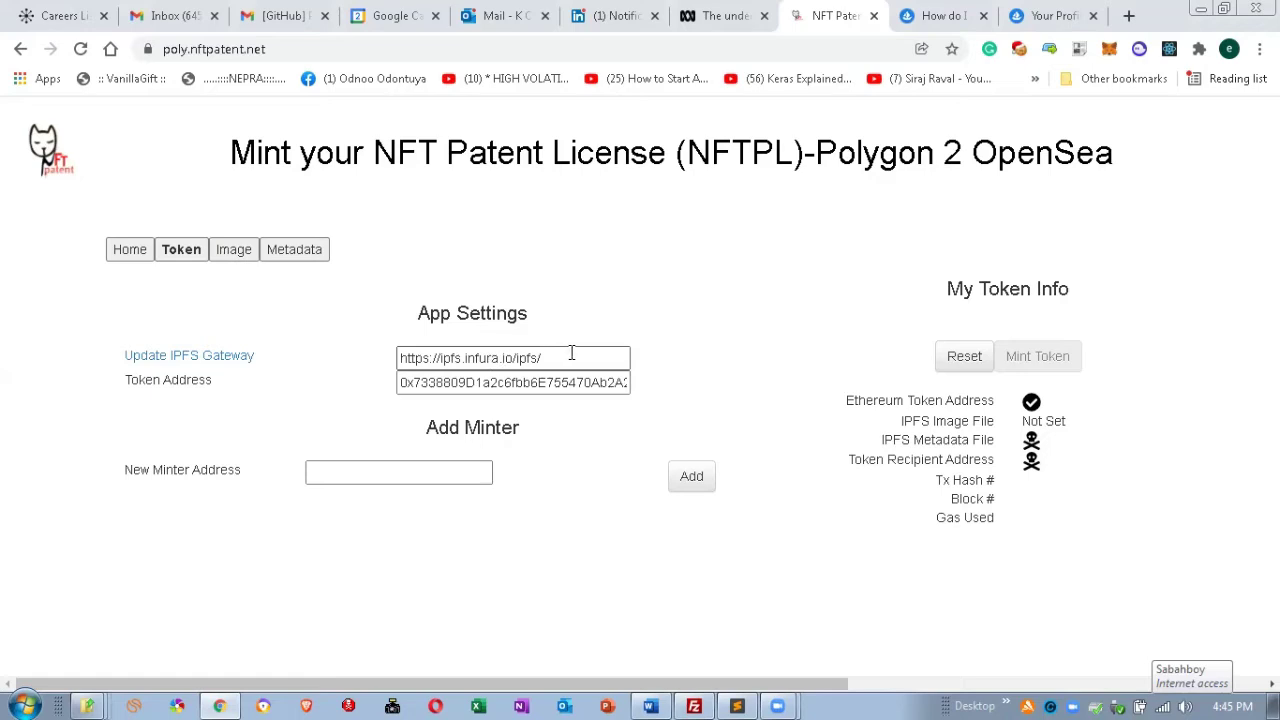
Select the whole Token Address value, then go to the Image Settings step.
click(467, 382)
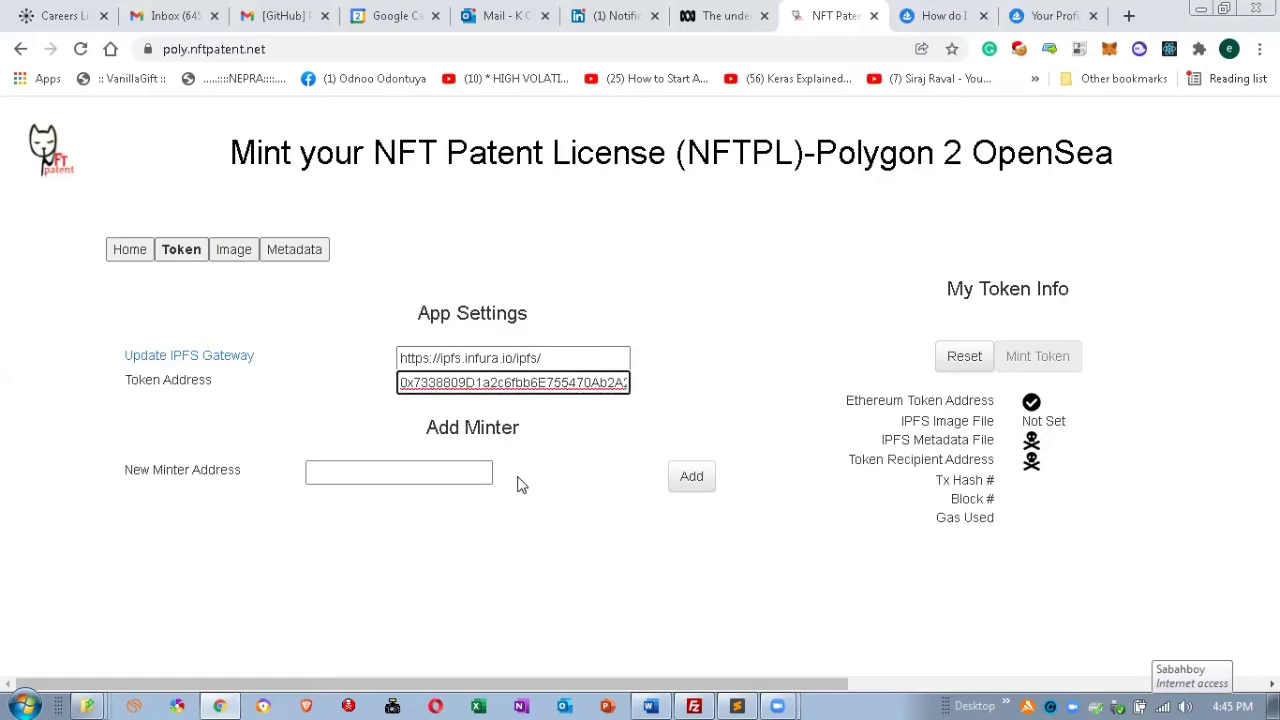
key(Left)
key(Left)
key(Left)
key(Left)
key(Left)
key(Left)
key(Left)
key(Home)
key(shift+Right)
key(shift+Right)
key(shift+Right)
key(shift+Right)
key(shift+Right)
key(shift+Right)
key(shift+Right)
key(shift+Right)
key(shift+Right)
key(shift+Right)
key(shift+Right)
key(shift+Right)
key(shift+Right)
key(shift+Right)
key(shift+Right)
key(shift+Right)
key(shift+Right)
key(shift+Right)
key(shift+Right)
key(shift+Right)
key(shift+Right)
key(shift+Right)
key(shift+Right)
key(shift+Right)
key(shift+Right)
key(shift+Right)
key(shift+Right)
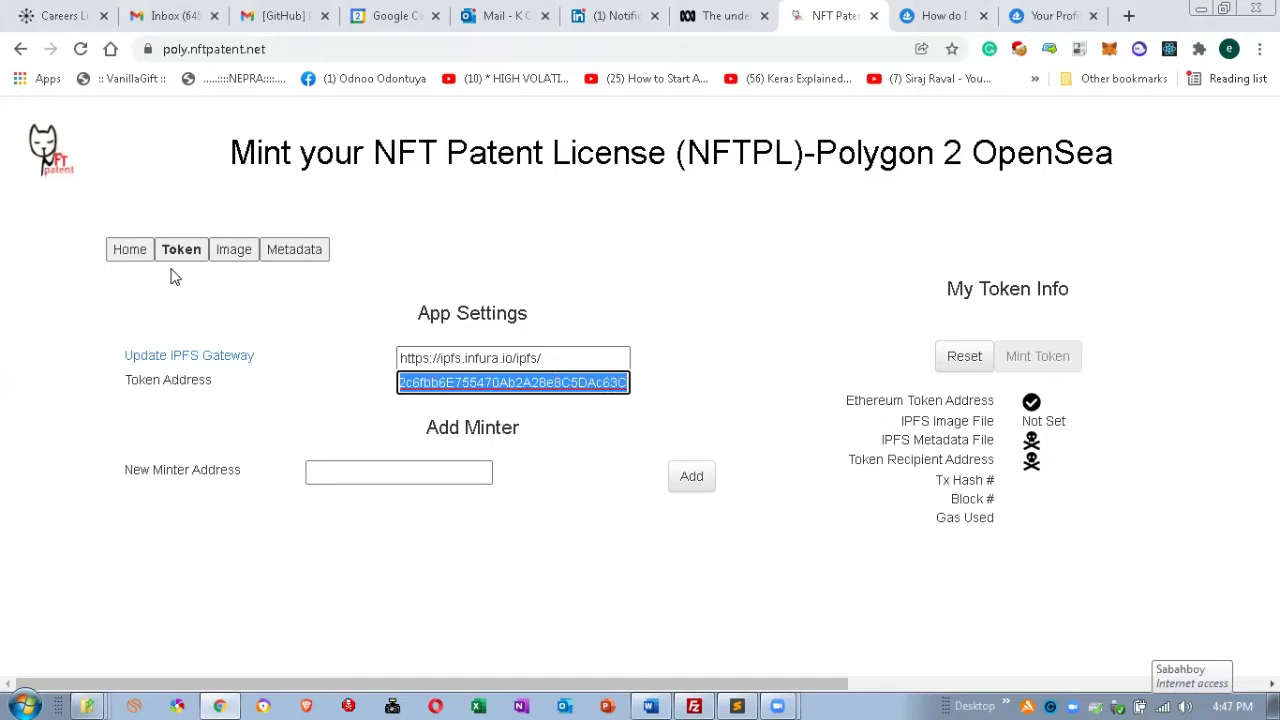
click(233, 254)
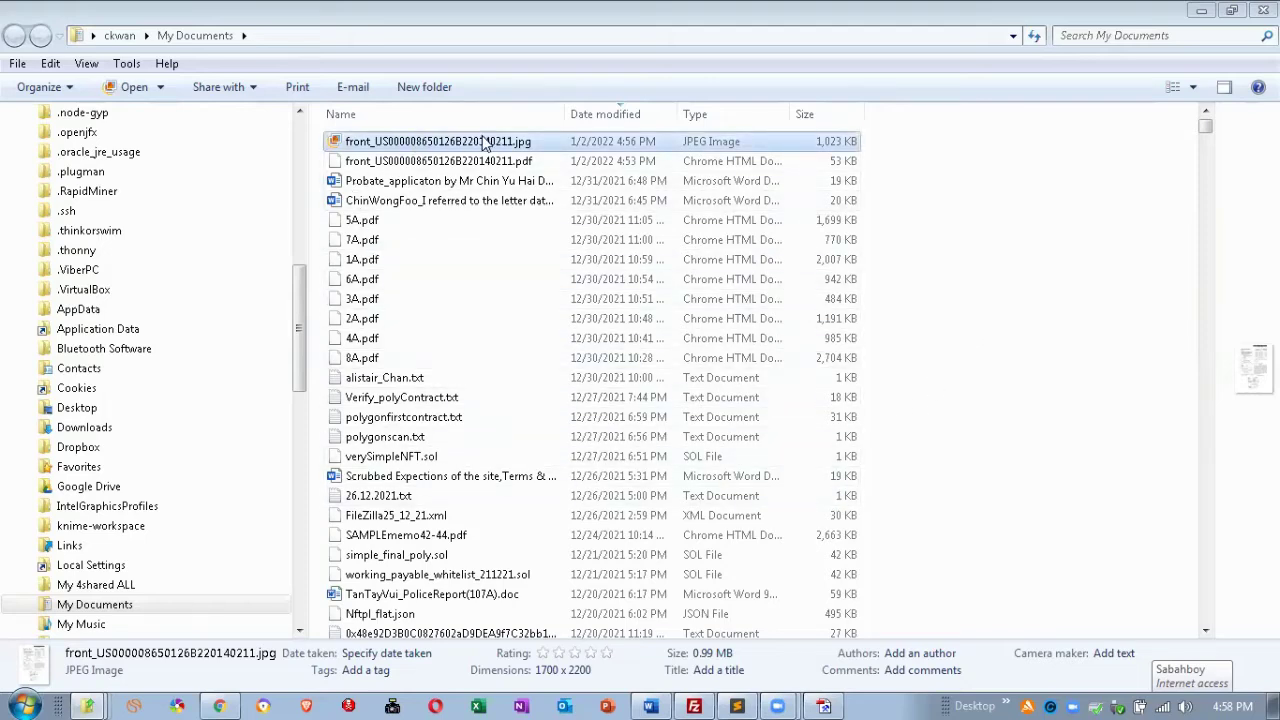
double_click(430, 147)
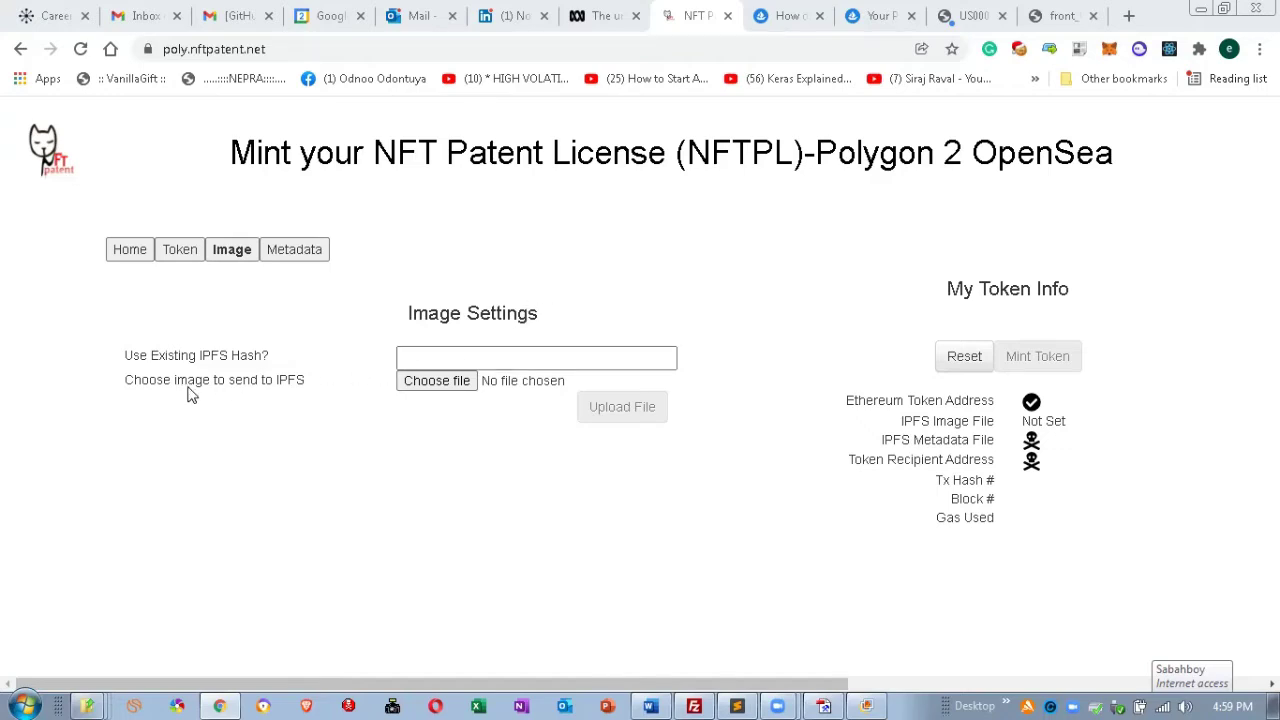
click(418, 384)
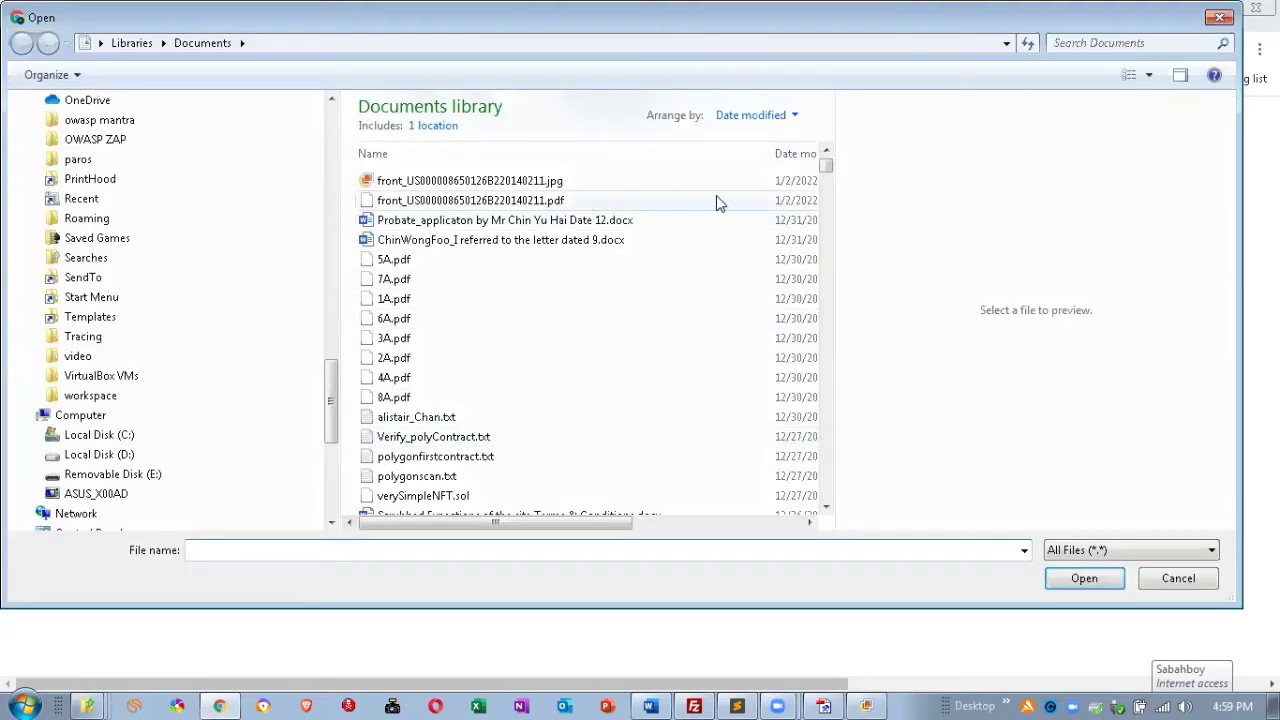
click(513, 202)
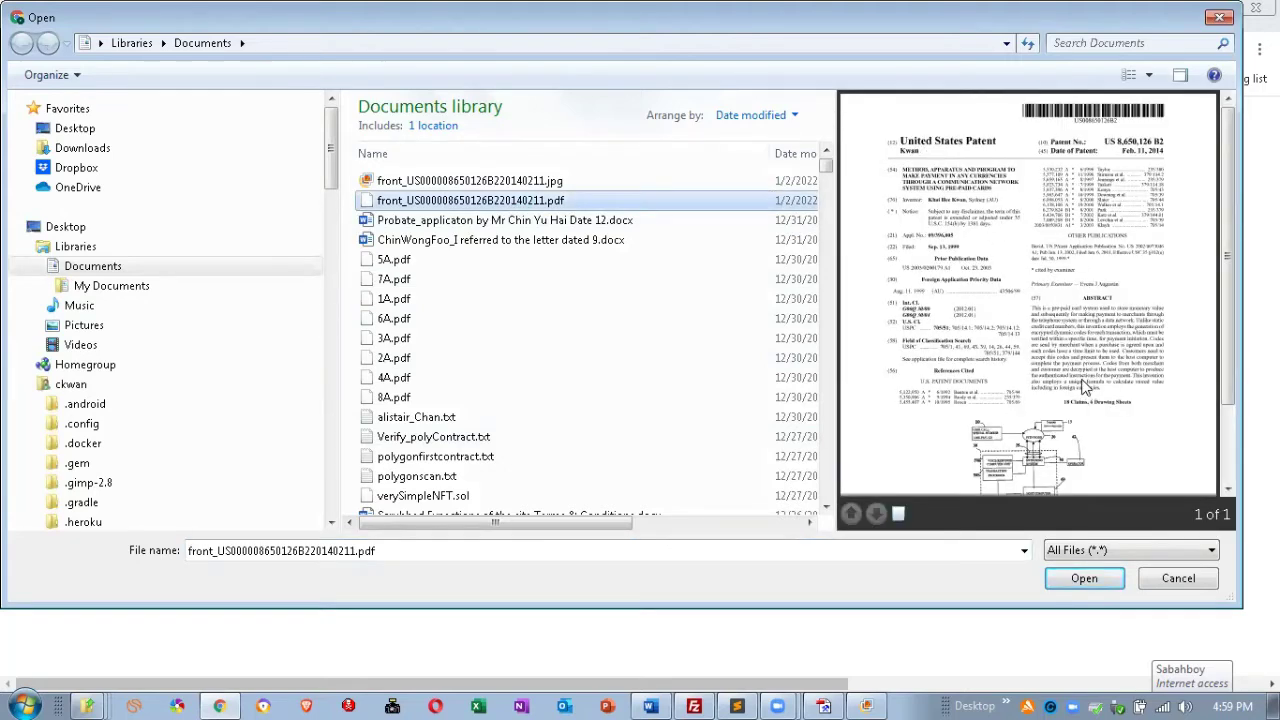
click(512, 186)
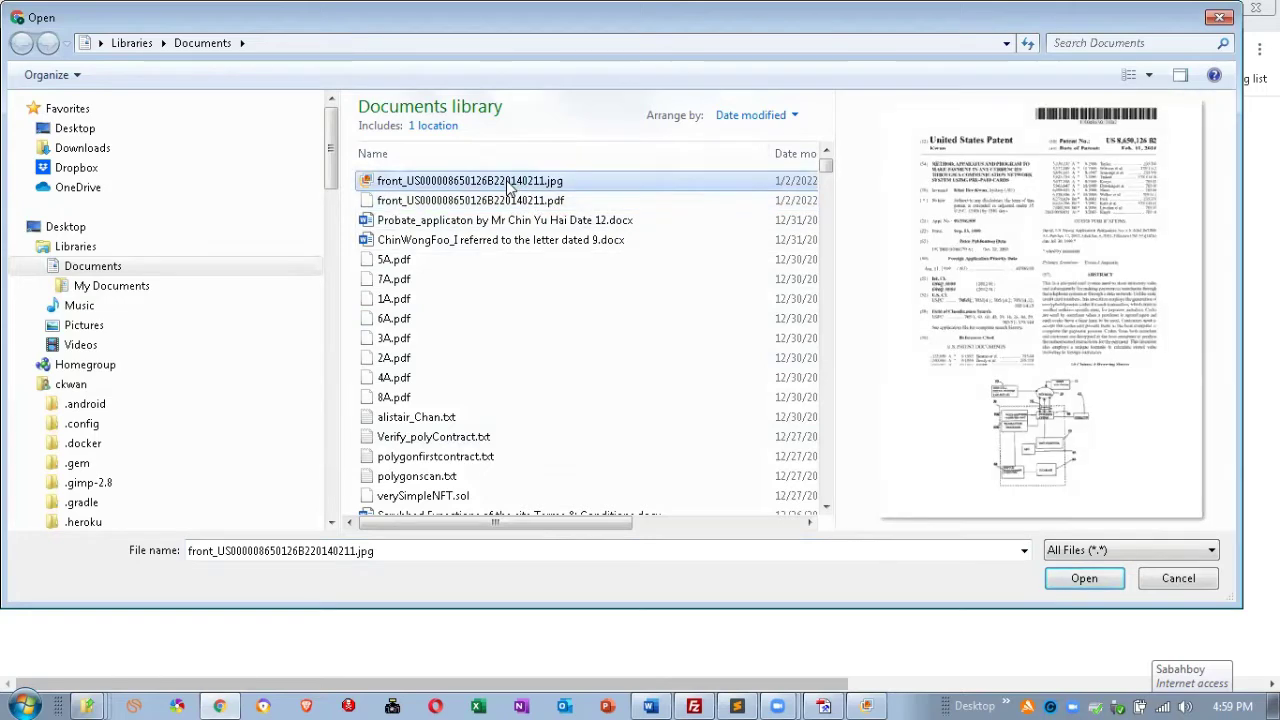
click(1084, 580)
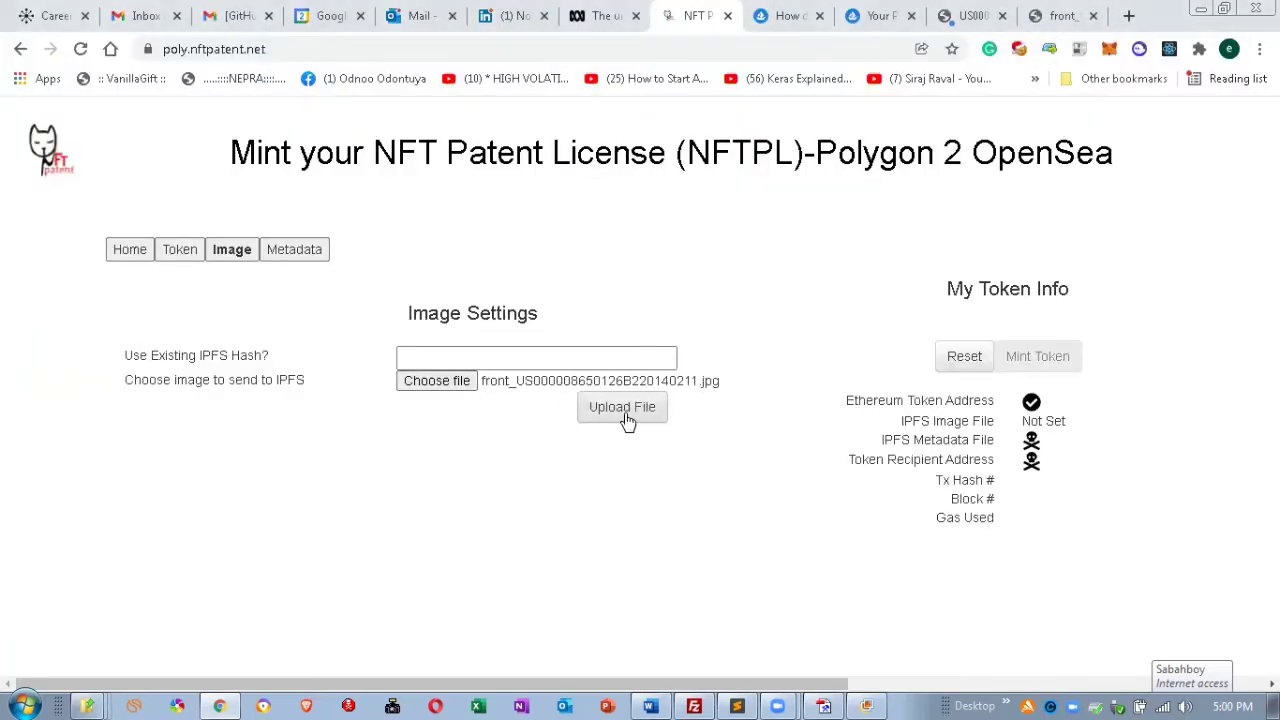
click(627, 418)
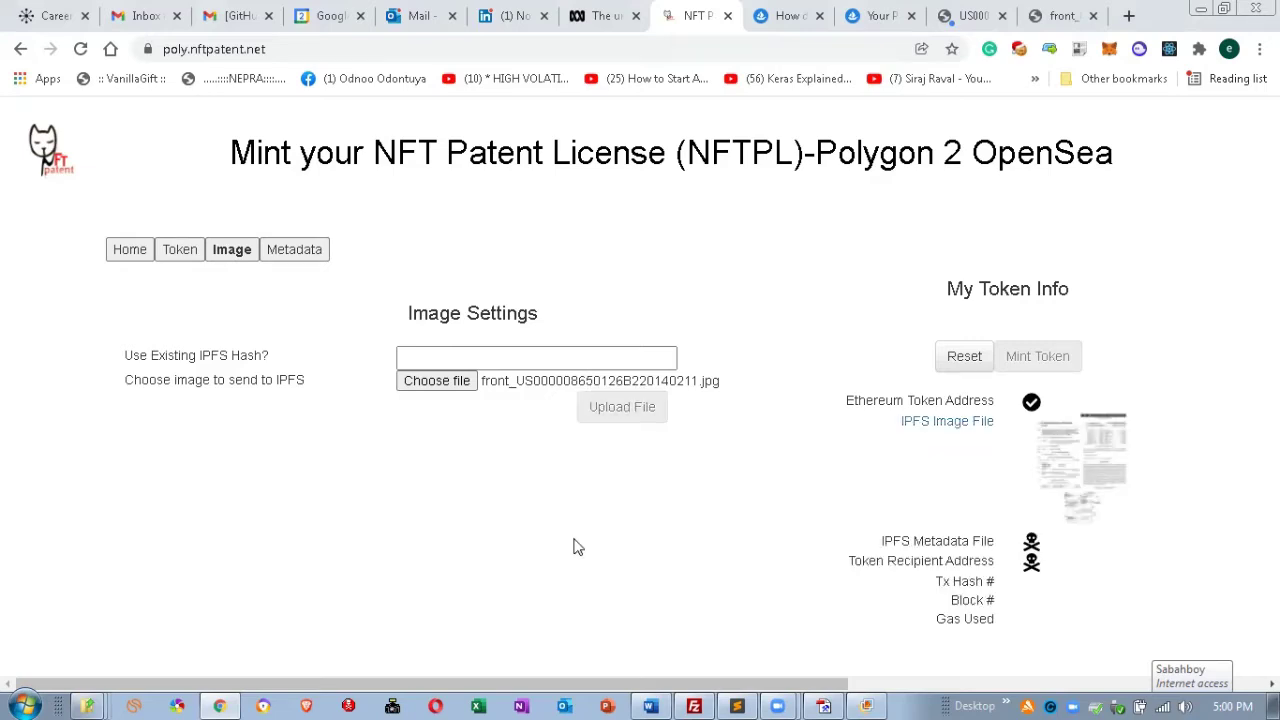
click(283, 256)
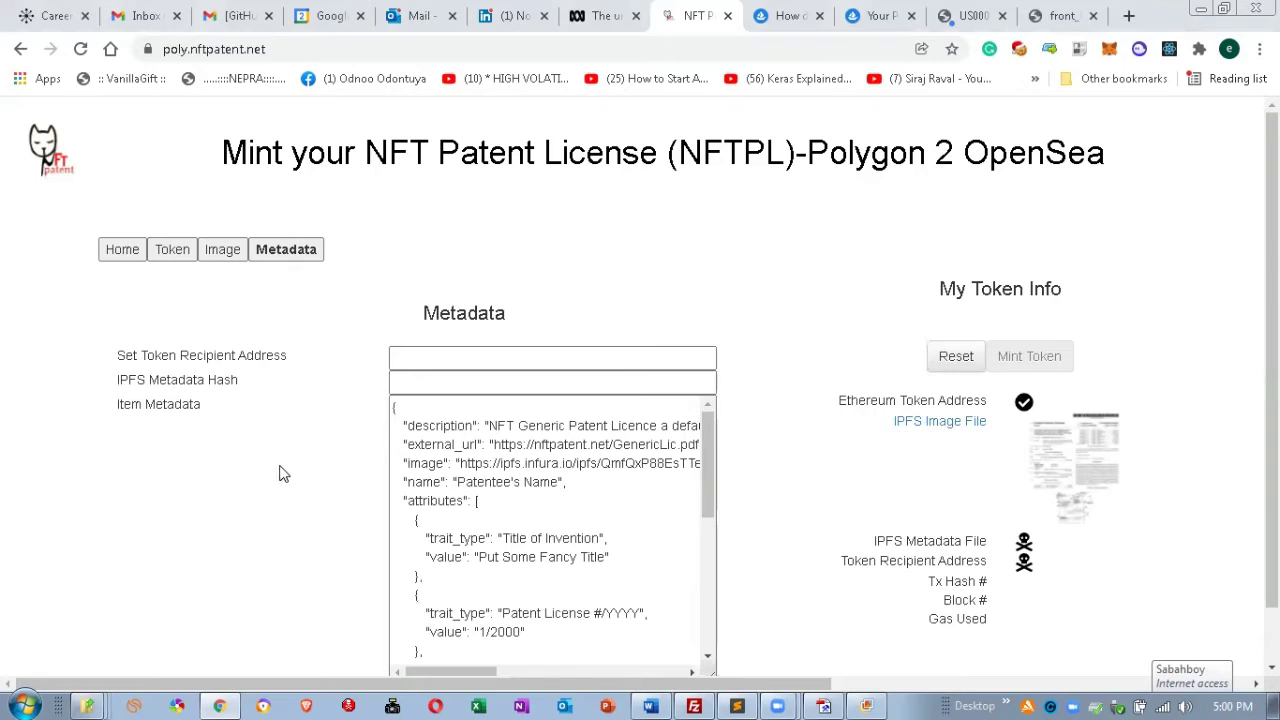
Scroll through the Item Metadata JSON and select all of it.
click(591, 466)
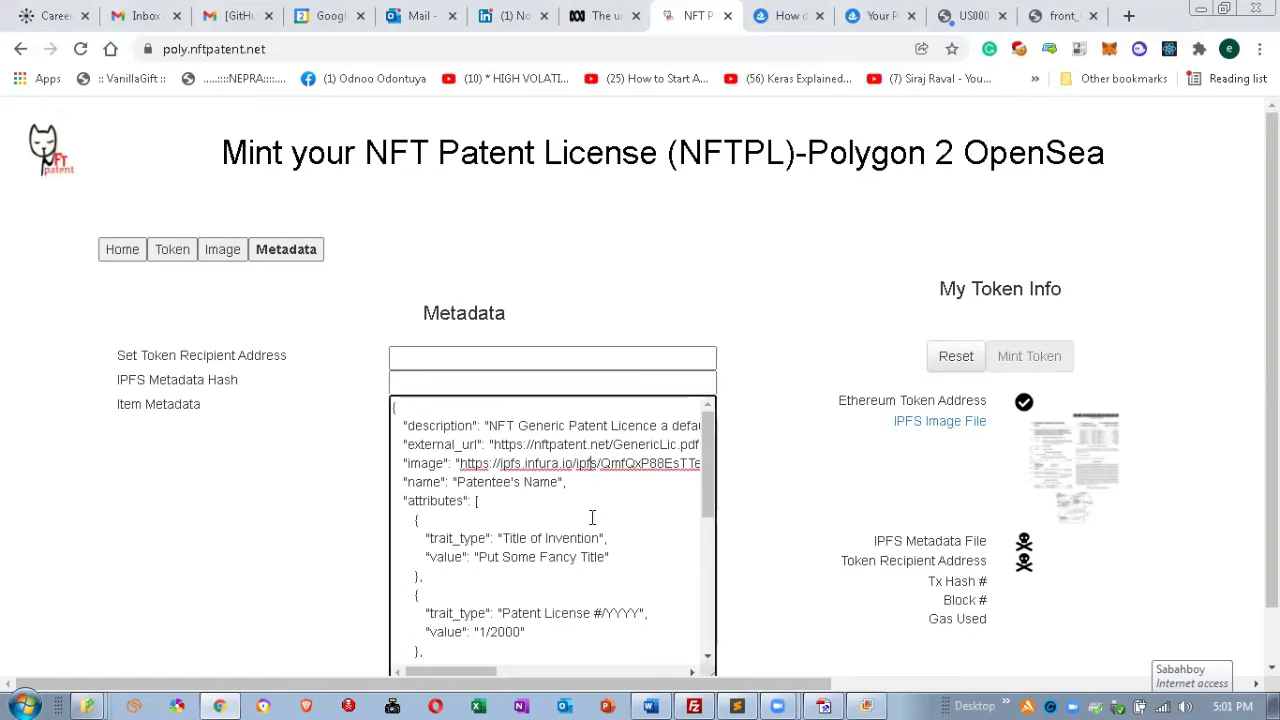
scroll(592, 517, down, 1)
scroll(592, 517, up, 1)
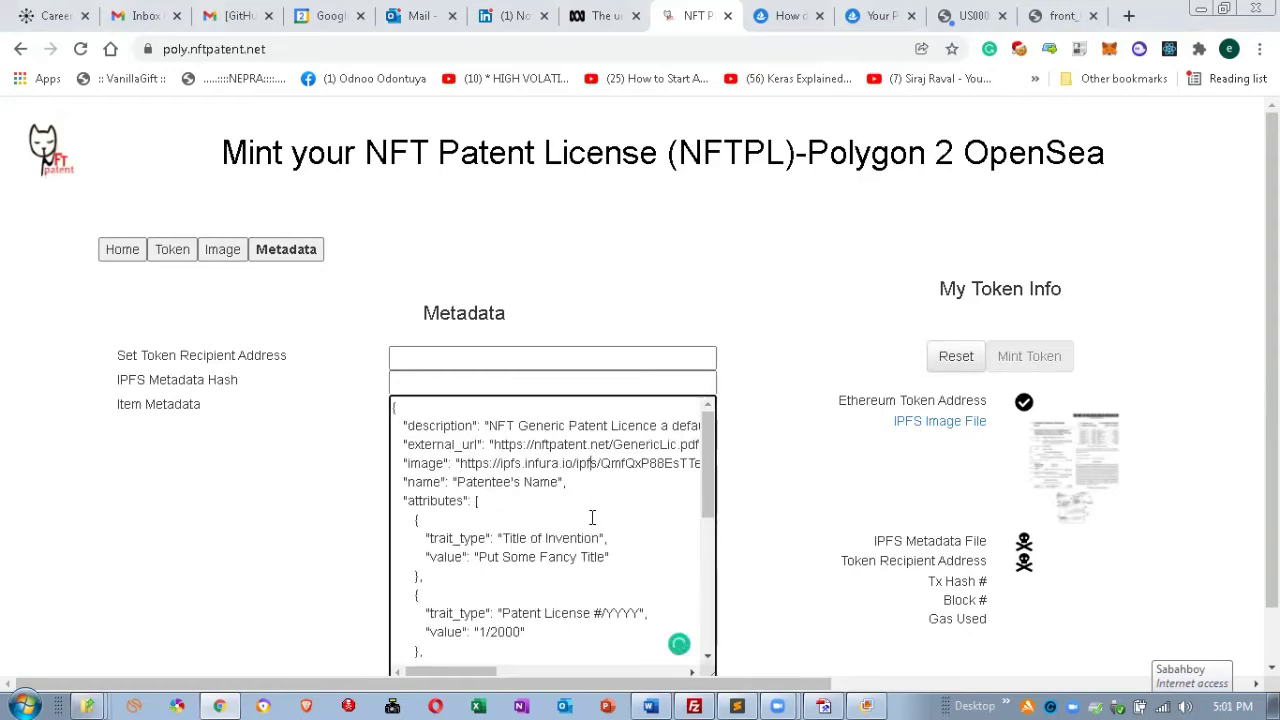
scroll(592, 517, down, 5)
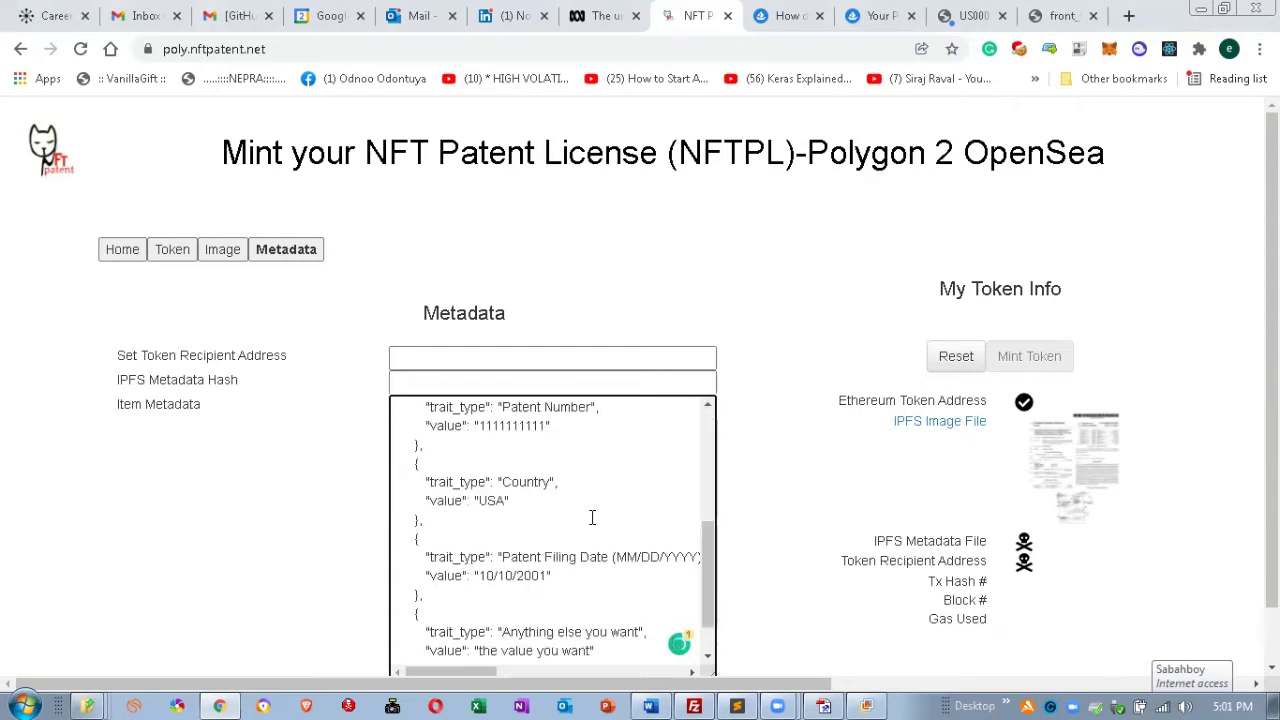
scroll(592, 517, up, 5)
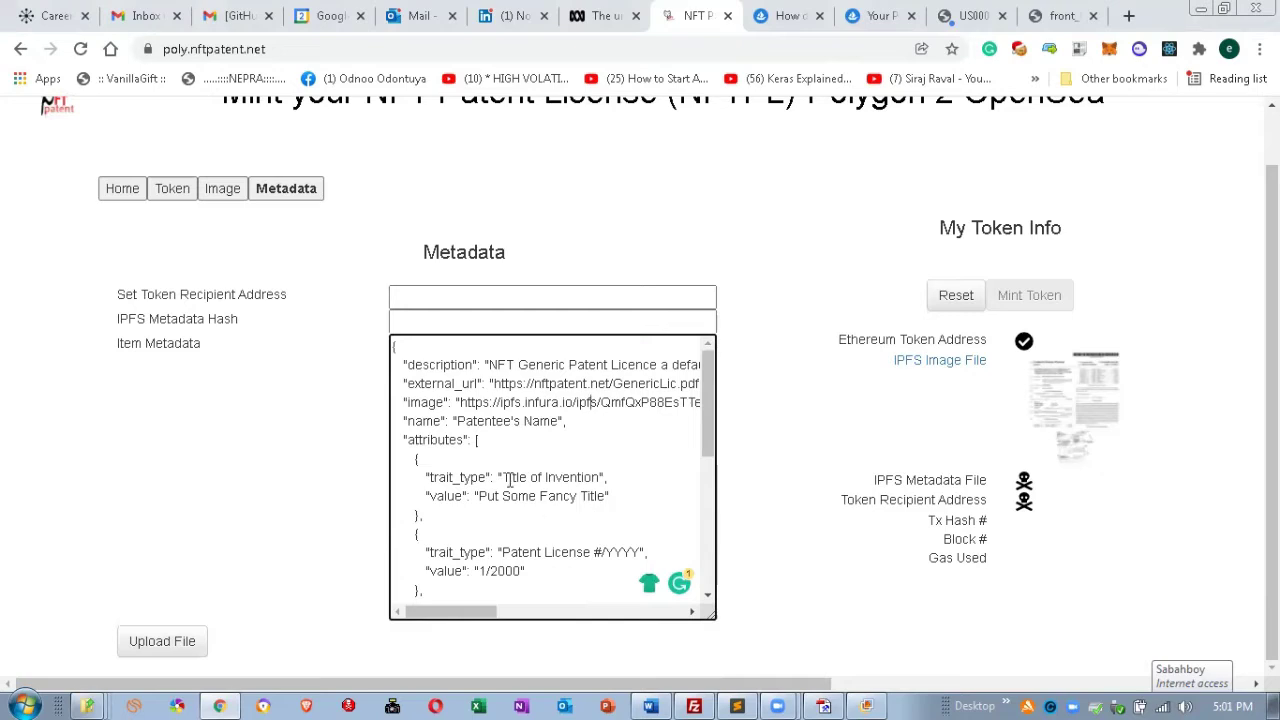
drag(392, 345, 530, 688)
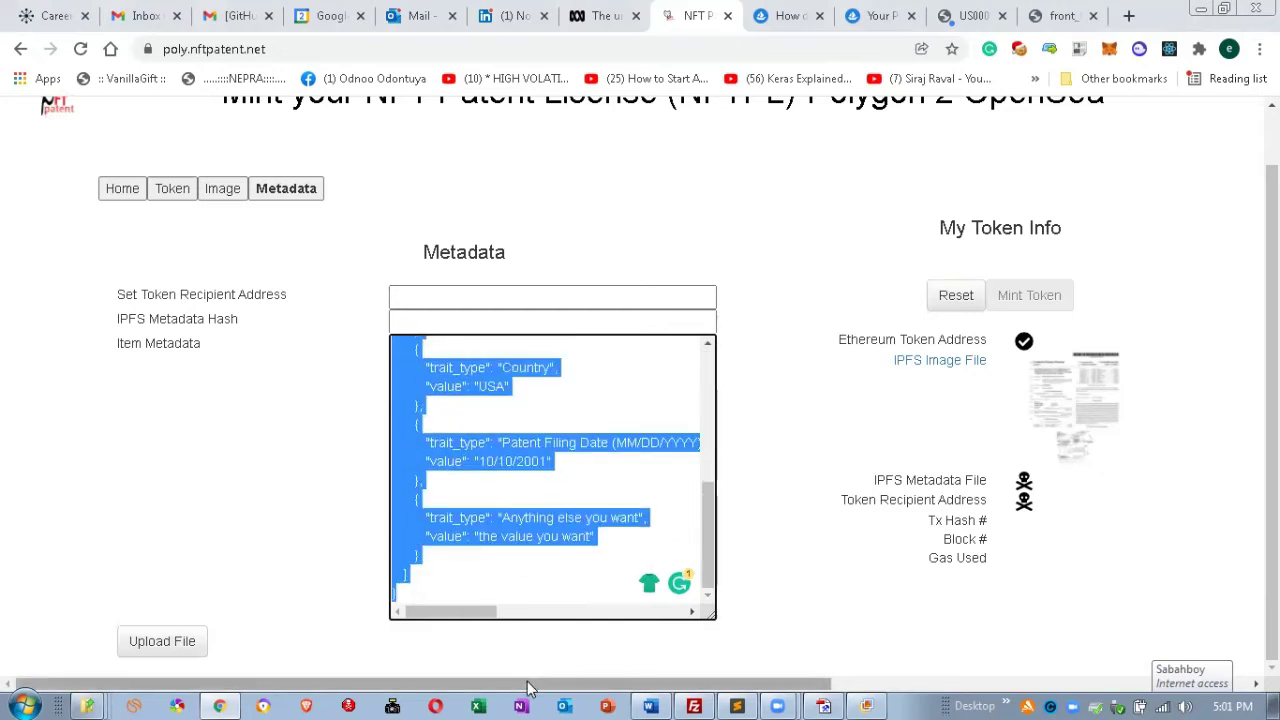
Paste the metadata JSON into a new Notepad document, then return to Image Settings.
click(26, 702)
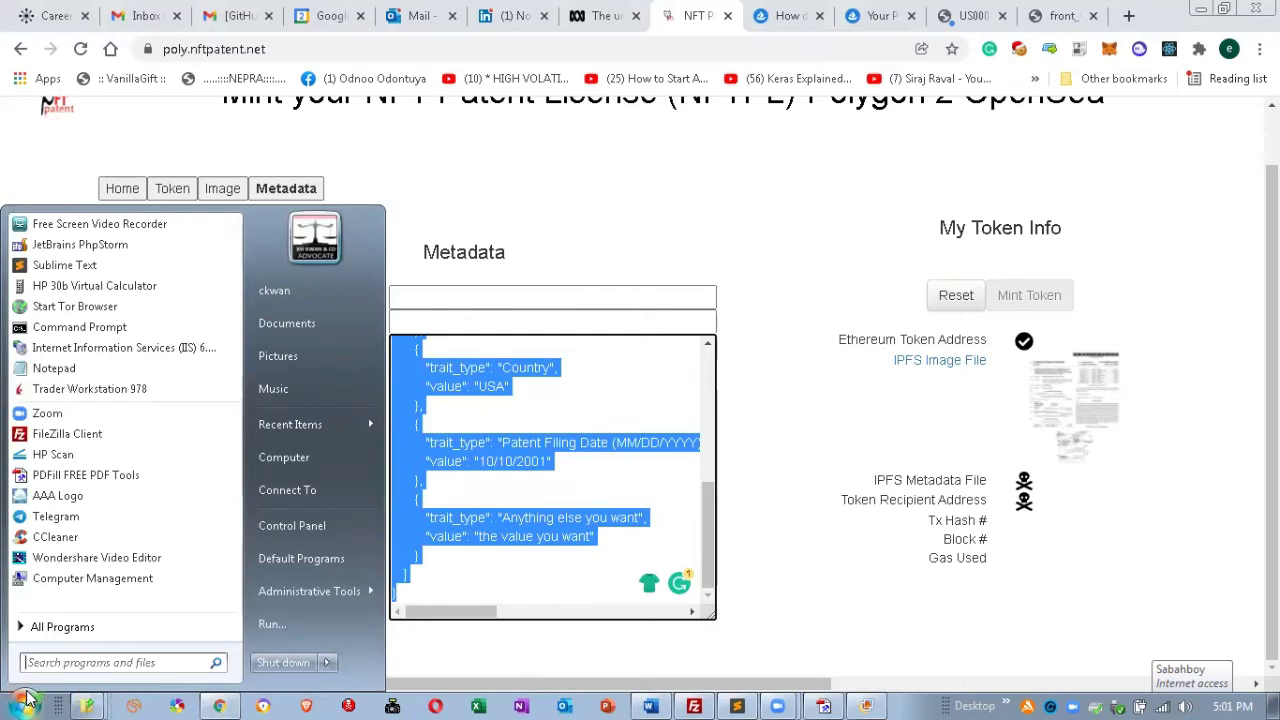
click(56, 369)
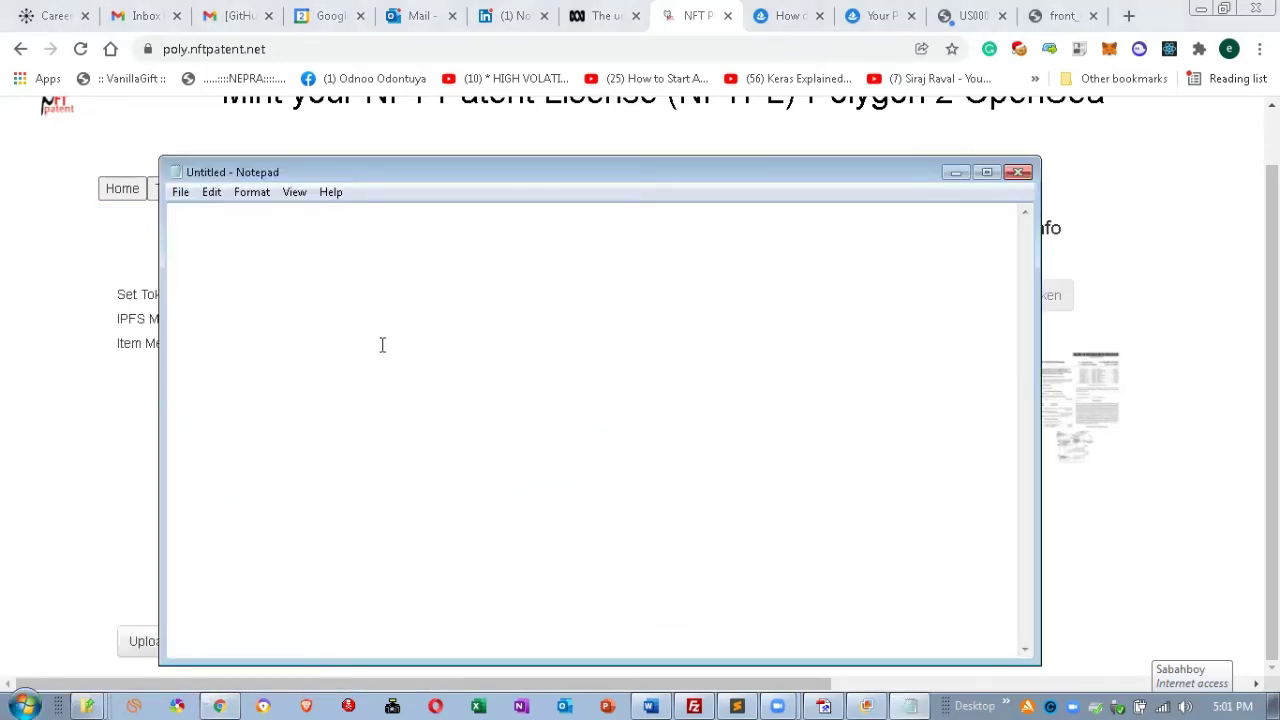
key(ctrl+v)
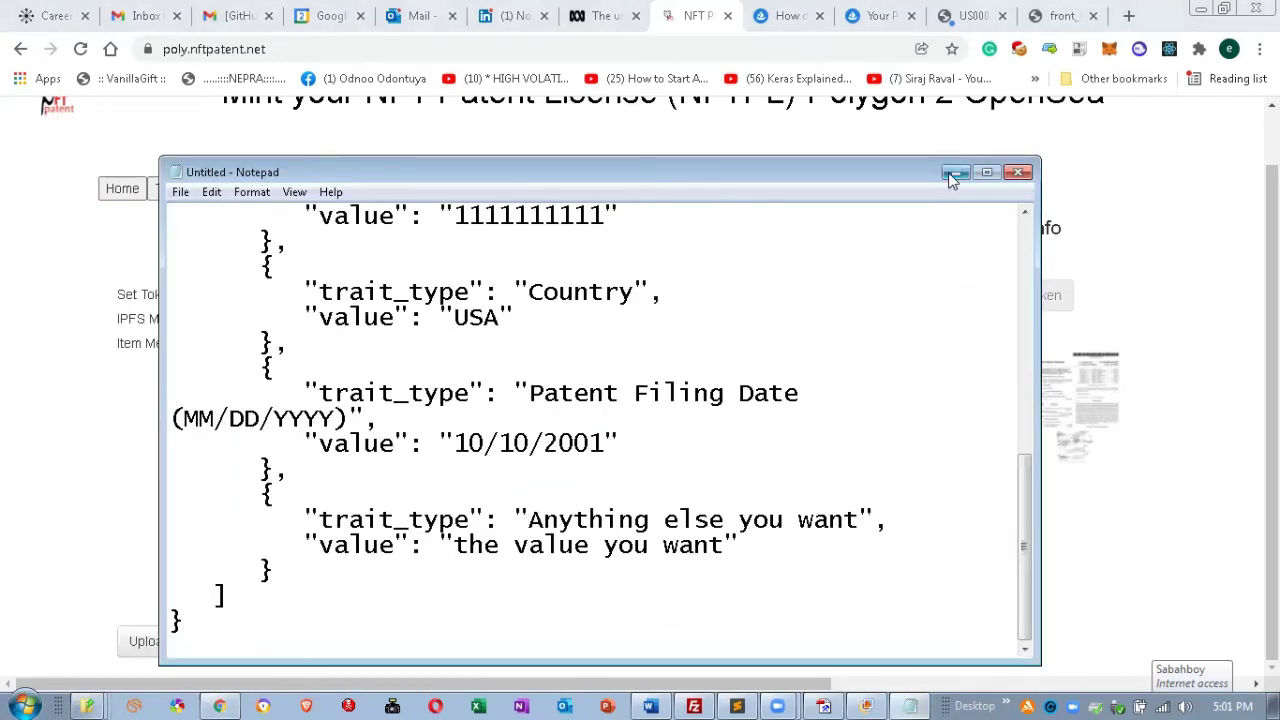
click(953, 174)
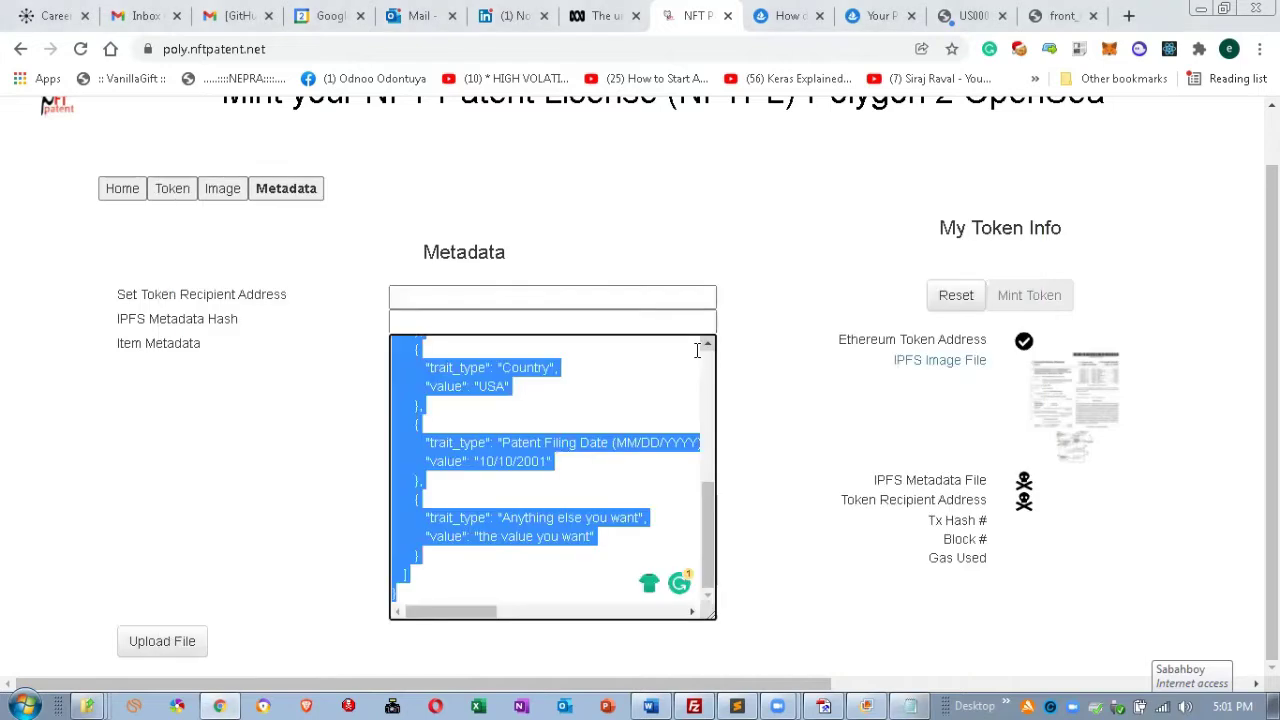
click(1024, 134)
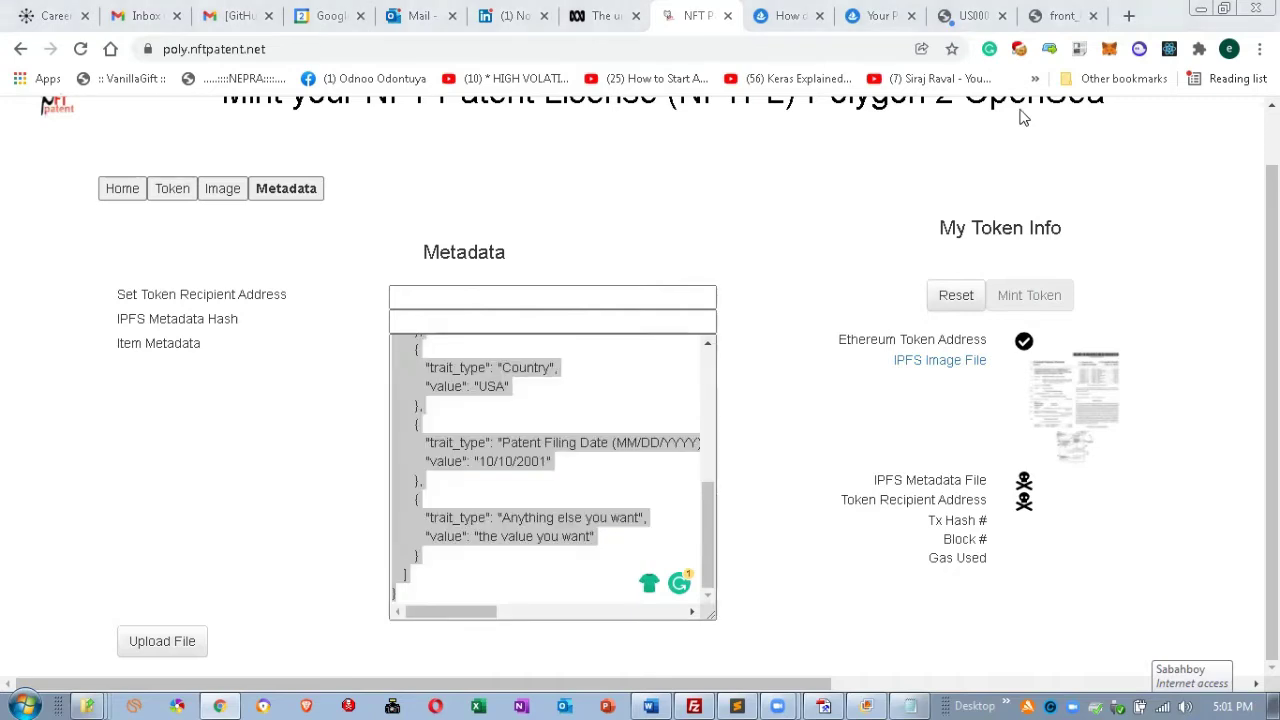
key(alt+Left)
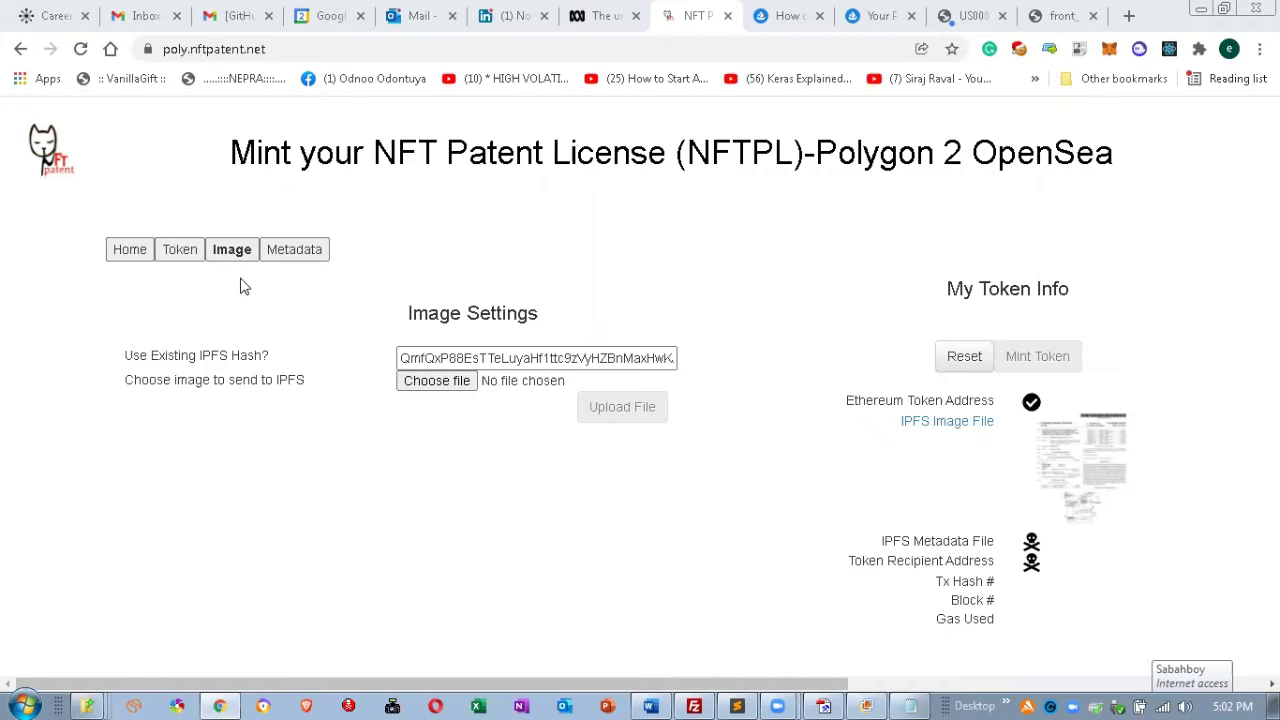
Reopen the Metadata page and select the Item Metadata JSON text.
click(287, 255)
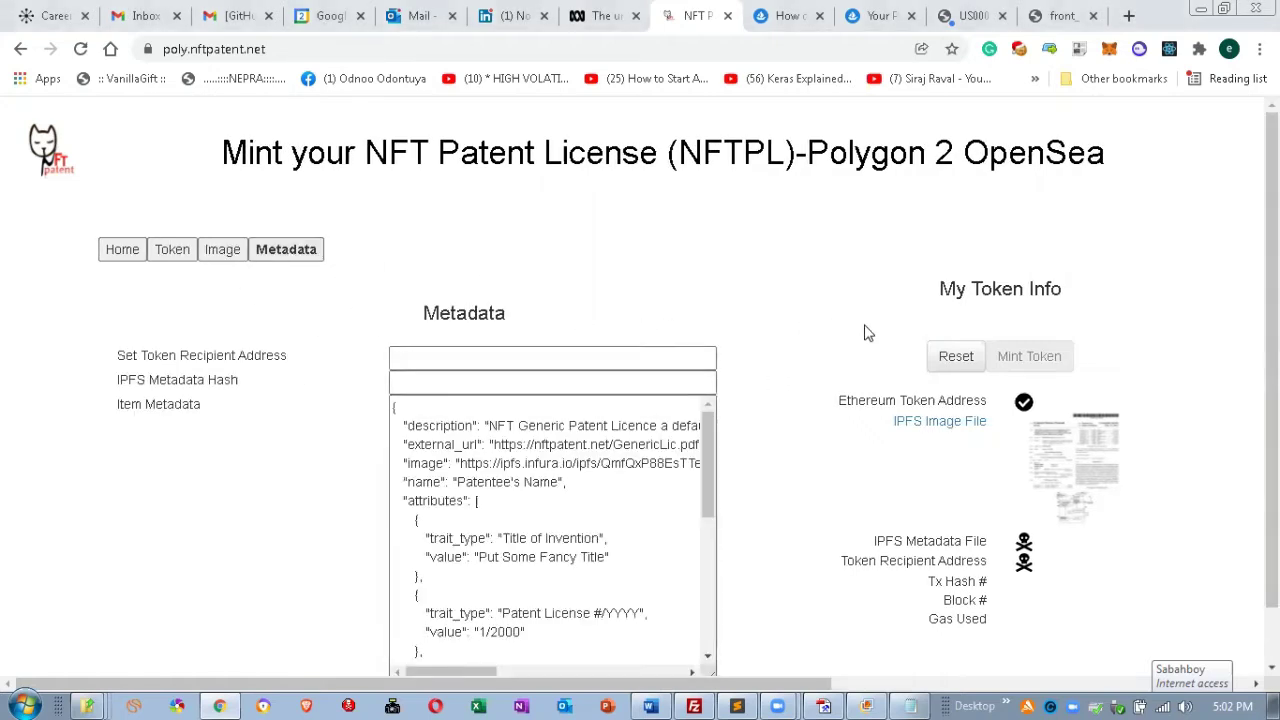
scroll(857, 331, down, 1)
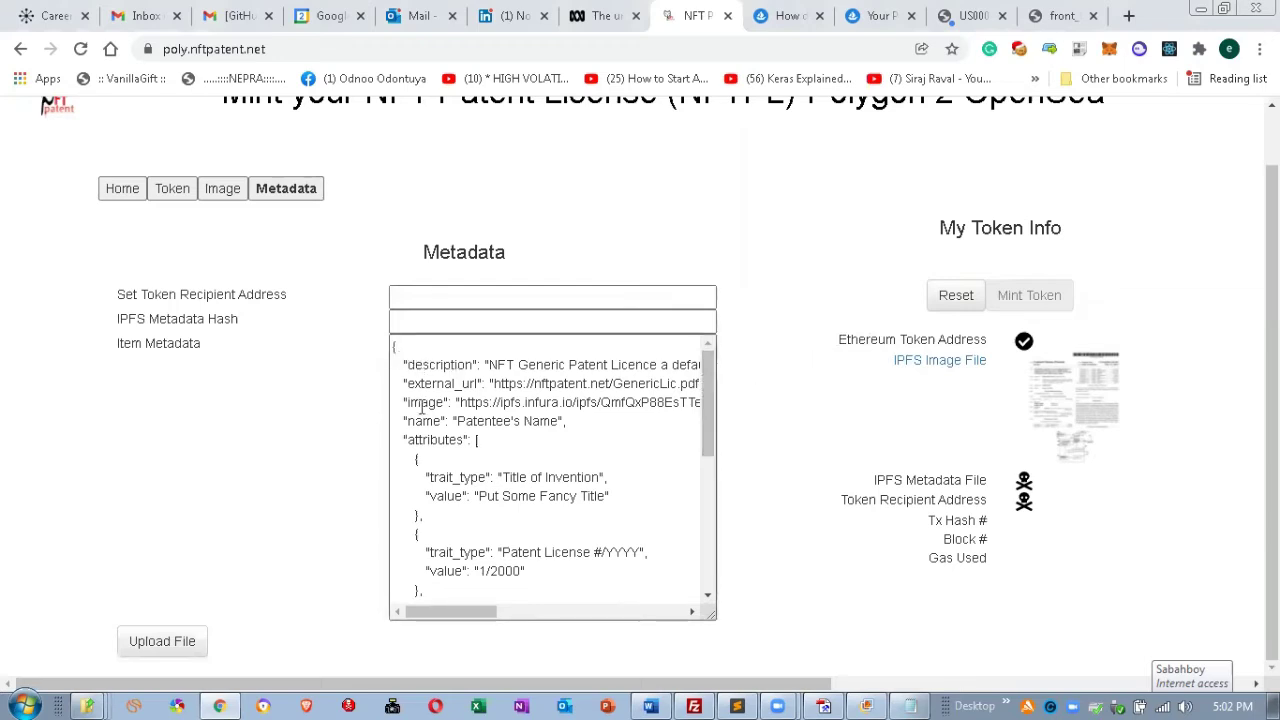
click(548, 477)
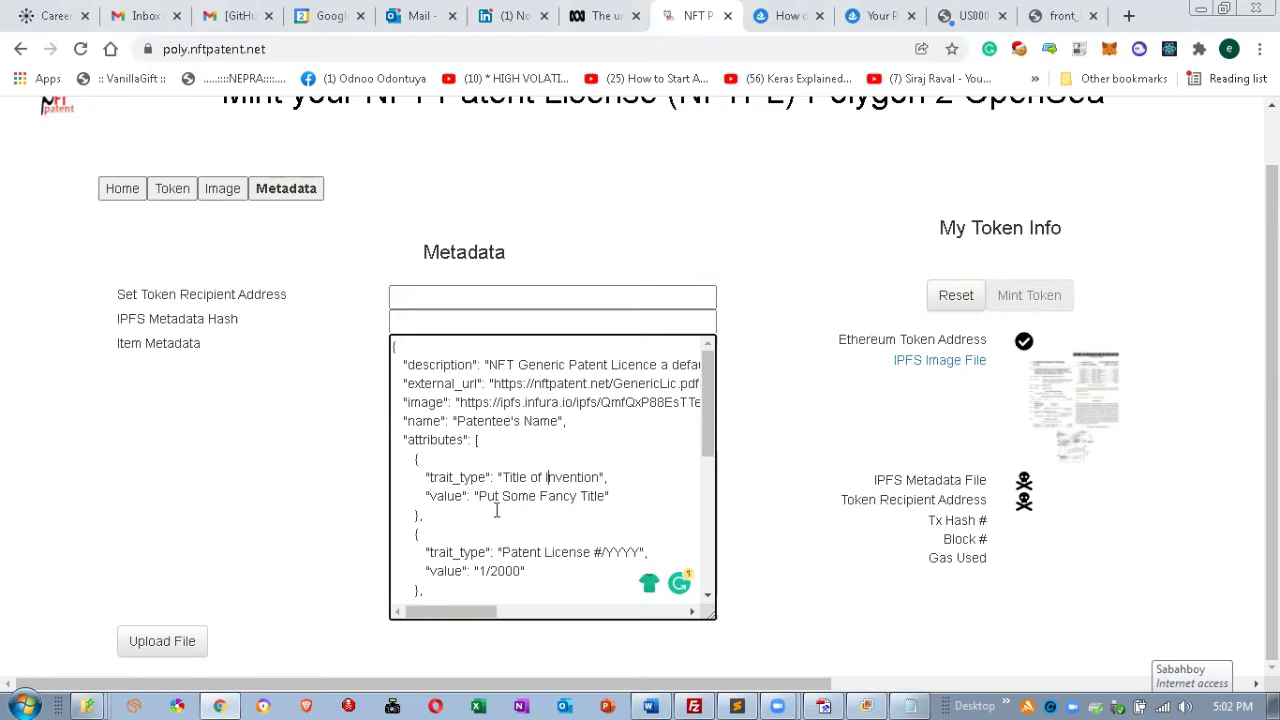
scroll(541, 470, down, 3)
scroll(541, 470, up, 5)
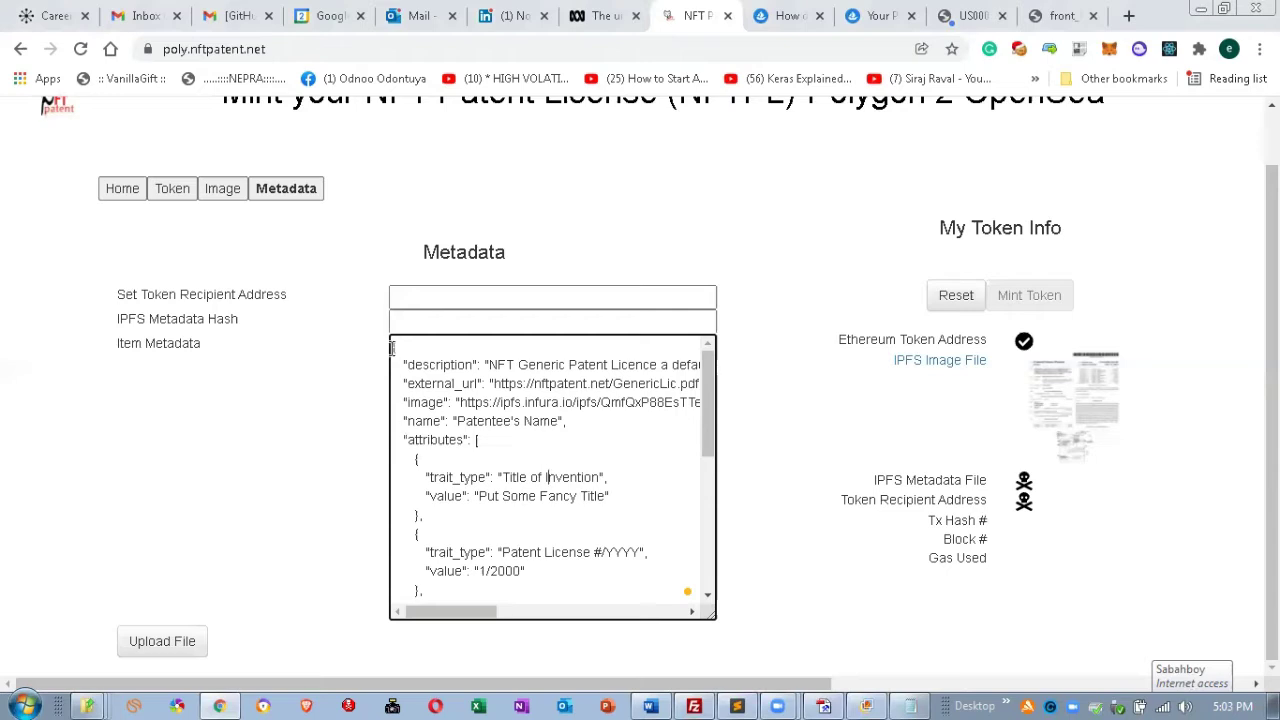
drag(394, 346, 531, 668)
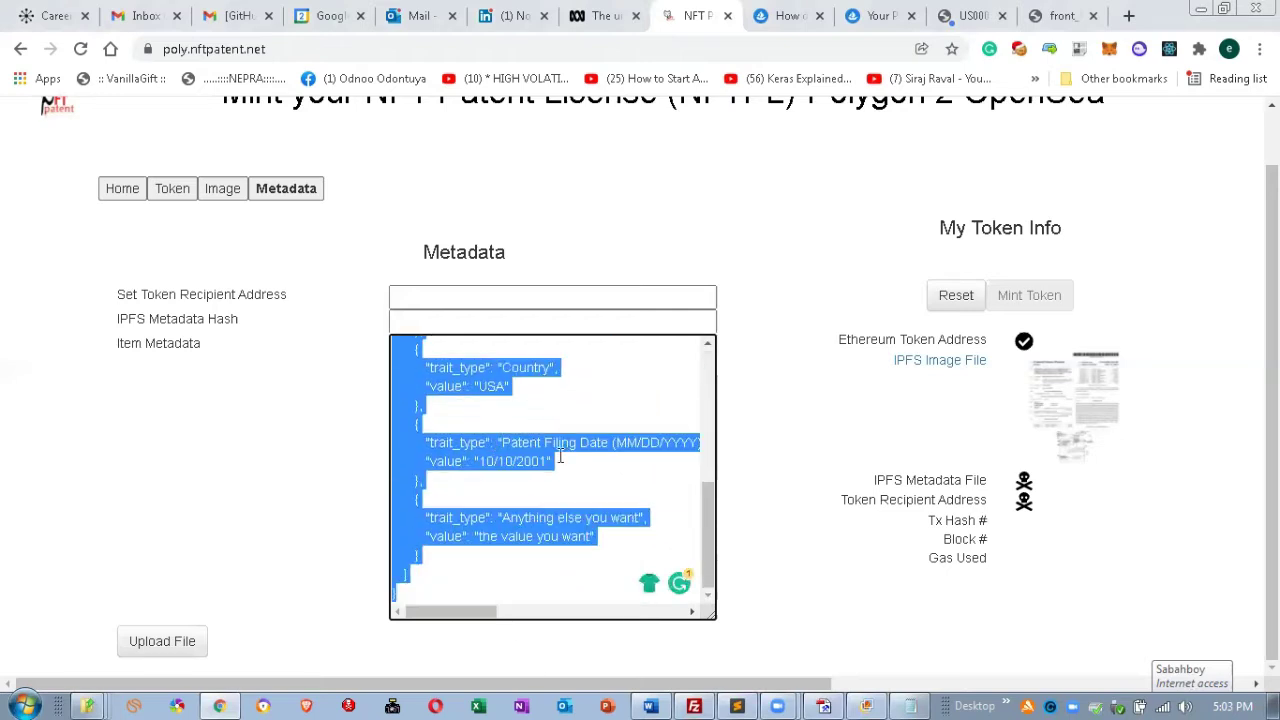
Bring the Notepad copy of the JSON forward and reposition its window.
click(913, 700)
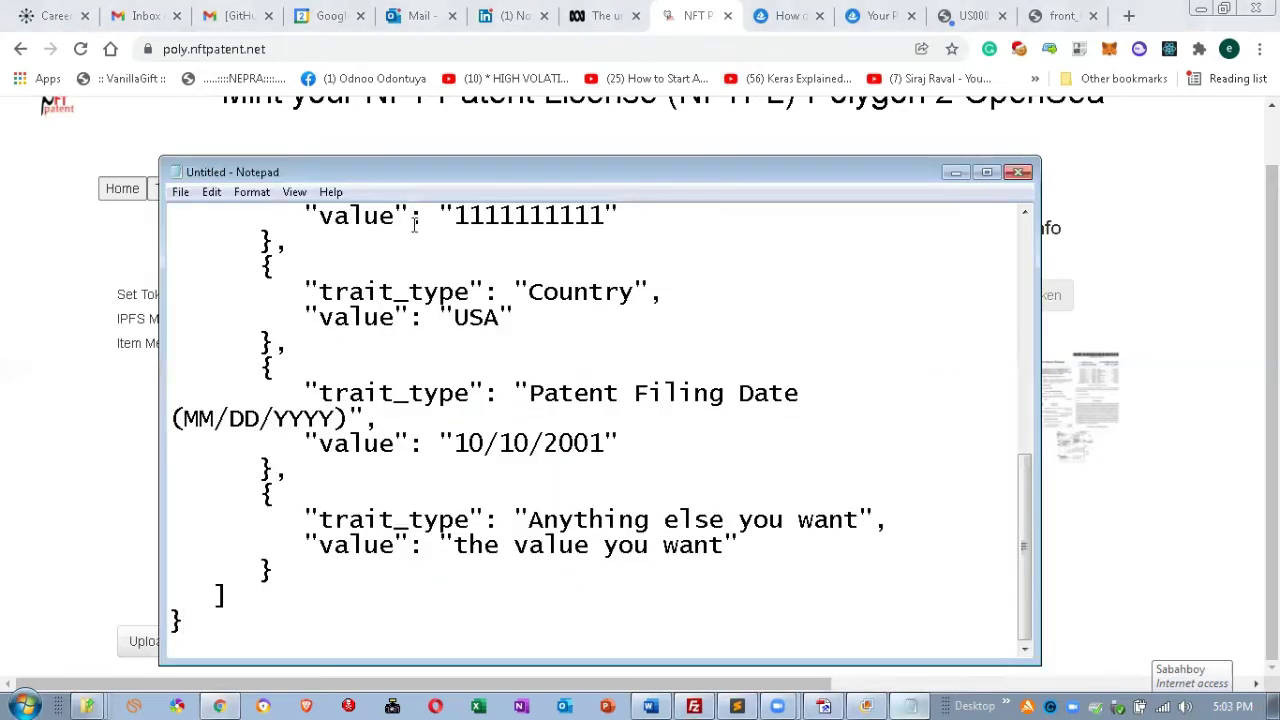
drag(425, 178, 422, 57)
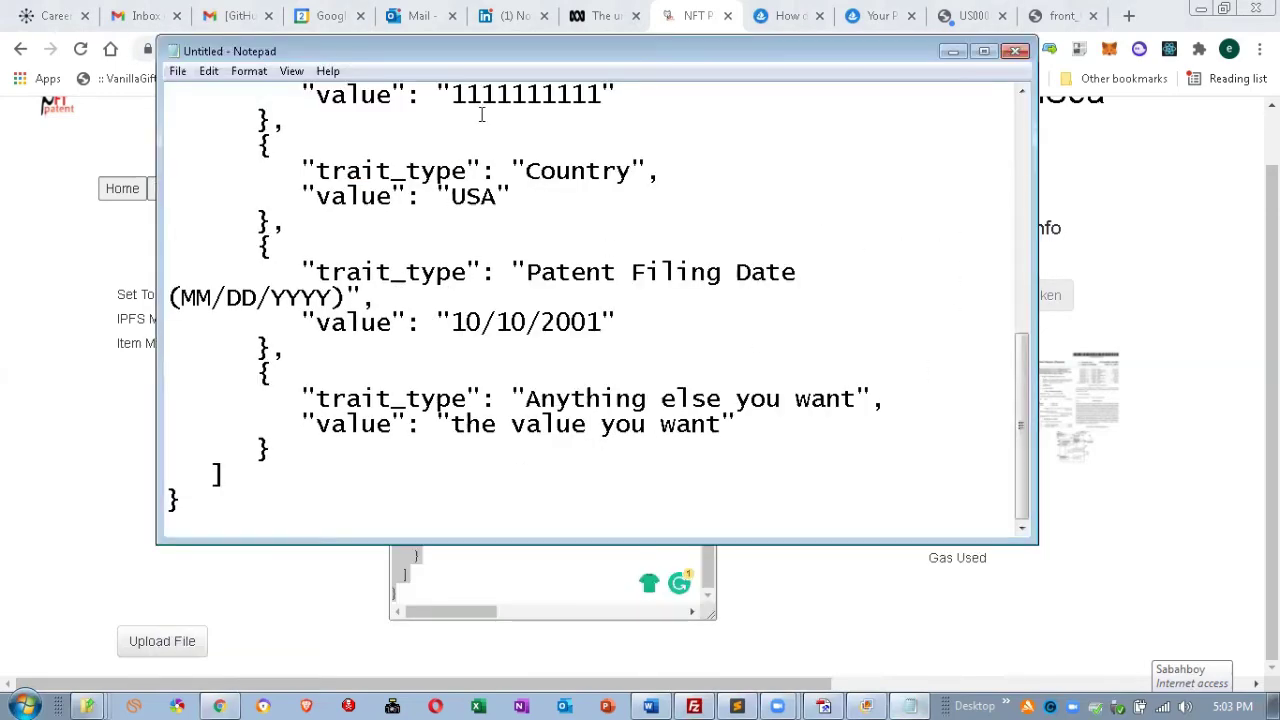
drag(481, 51, 498, 149)
drag(1043, 480, 1035, 243)
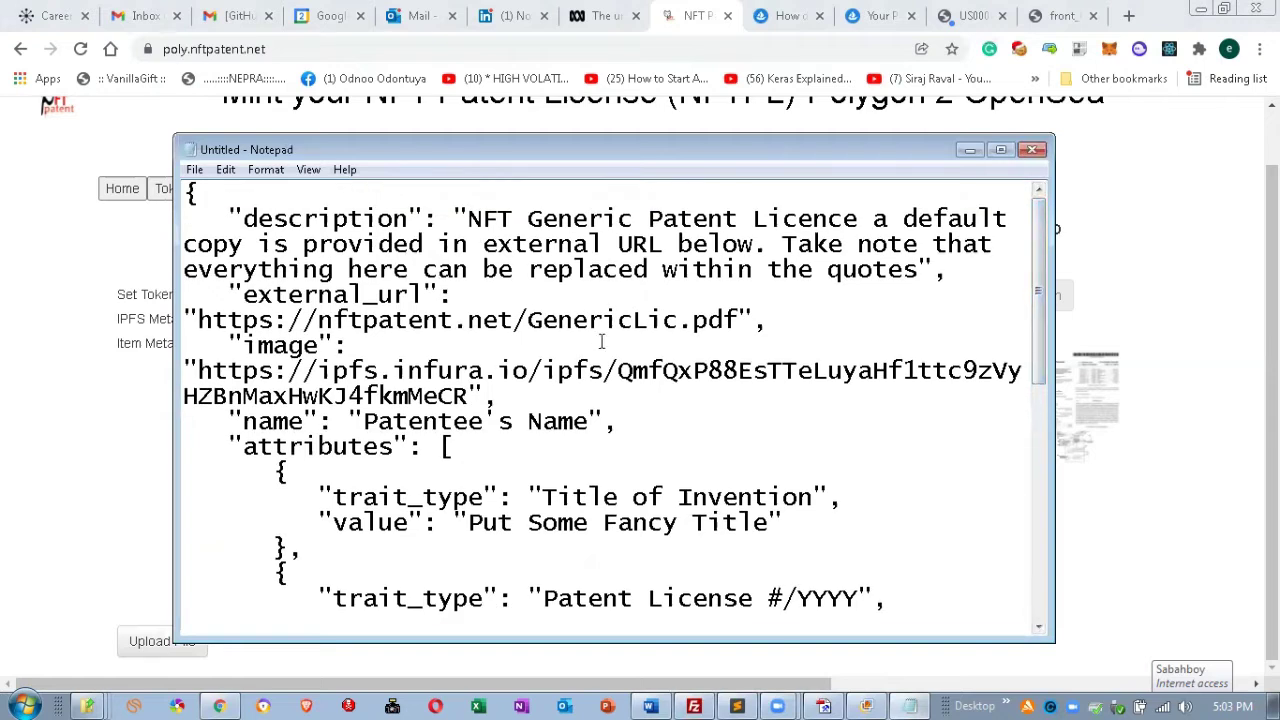
Replace the template description with "Payment System using Prepaid Cards".
click(498, 218)
key(Right)
key(Right)
key(Right)
key(Right)
key(Right)
key(Right)
key(Right)
key(Right)
key(Right)
key(Right)
key(Right)
key(Right)
key(Right)
key(Right)
key(Right)
key(Right)
key(Right)
key(Right)
key(Right)
key(Right)
key(Left)
key(Left)
key(Left)
key(Left)
key(Left)
key(Left)
key(Left)
key(Left)
key(Left)
key(Left)
key(Left)
key(Left)
key(Left)
key(Left)
key(Left)
key(Left)
key(Left)
key(Left)
key(Left)
key(Left)
key(Left)
key(Left)
key(Left)
key(Left)
key(Left)
key(Left)
key(Left)
key(shift+Down)
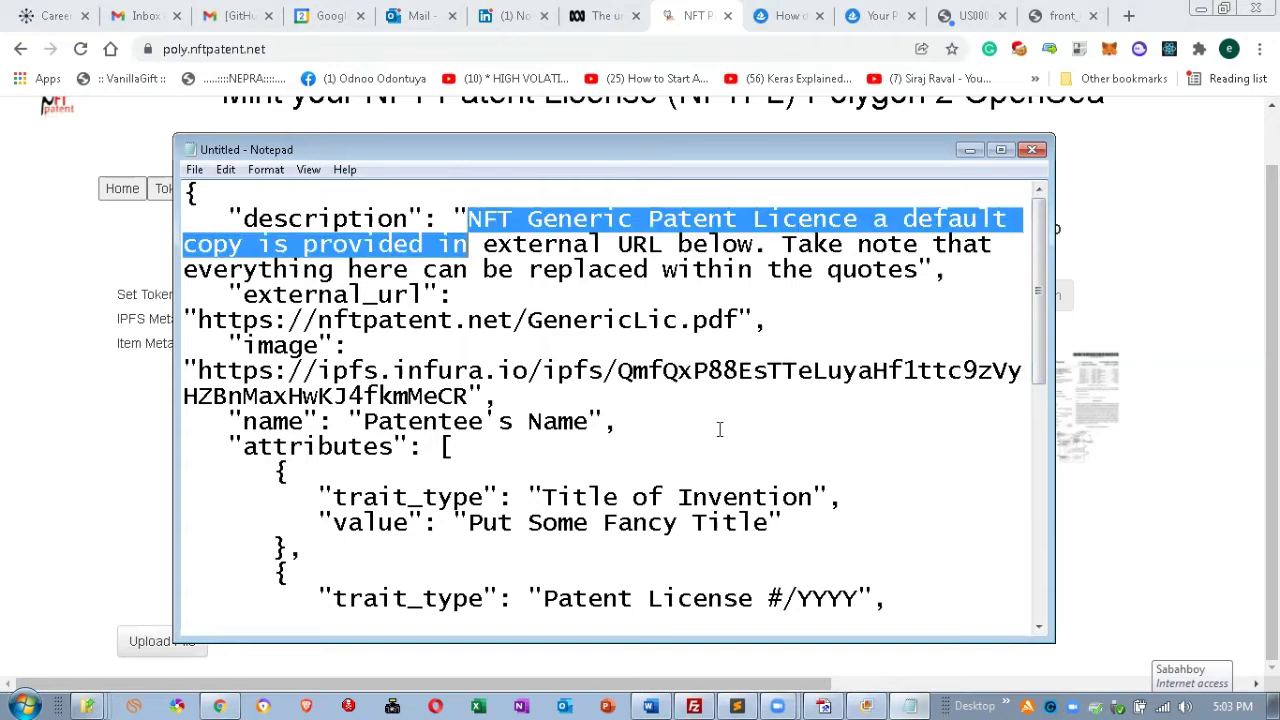
key(shift+Down)
key(shift+Right)
key(shift+Right)
key(shift+Right)
key(shift+Right)
key(shift+Right)
key(shift+Right)
key(shift+Right)
key(shift+Right)
key(shift+Right)
key(shift+Right)
key(shift+Right)
key(shift+Right)
key(shift+Right)
key(shift+Right)
key(shift+Right)
key(shift+Right)
key(shift+Right)
key(shift+Right)
key(shift+Right)
key(shift+Right)
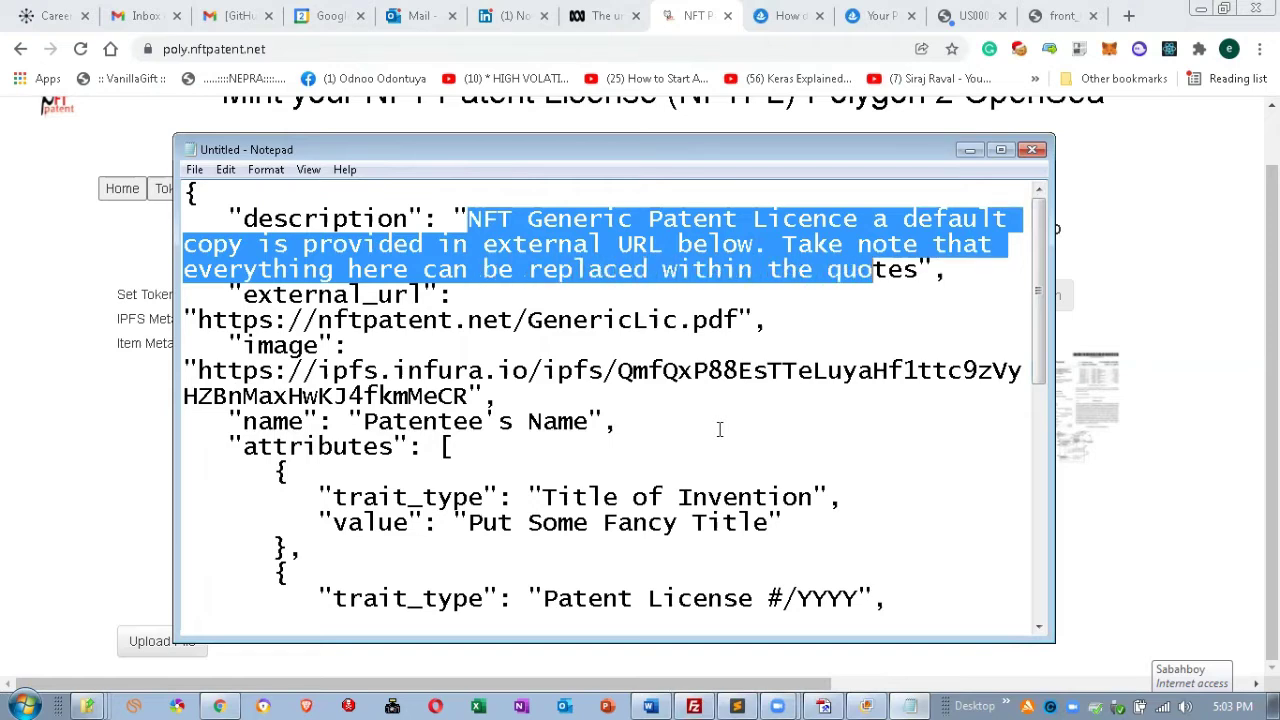
key(BackSpace)
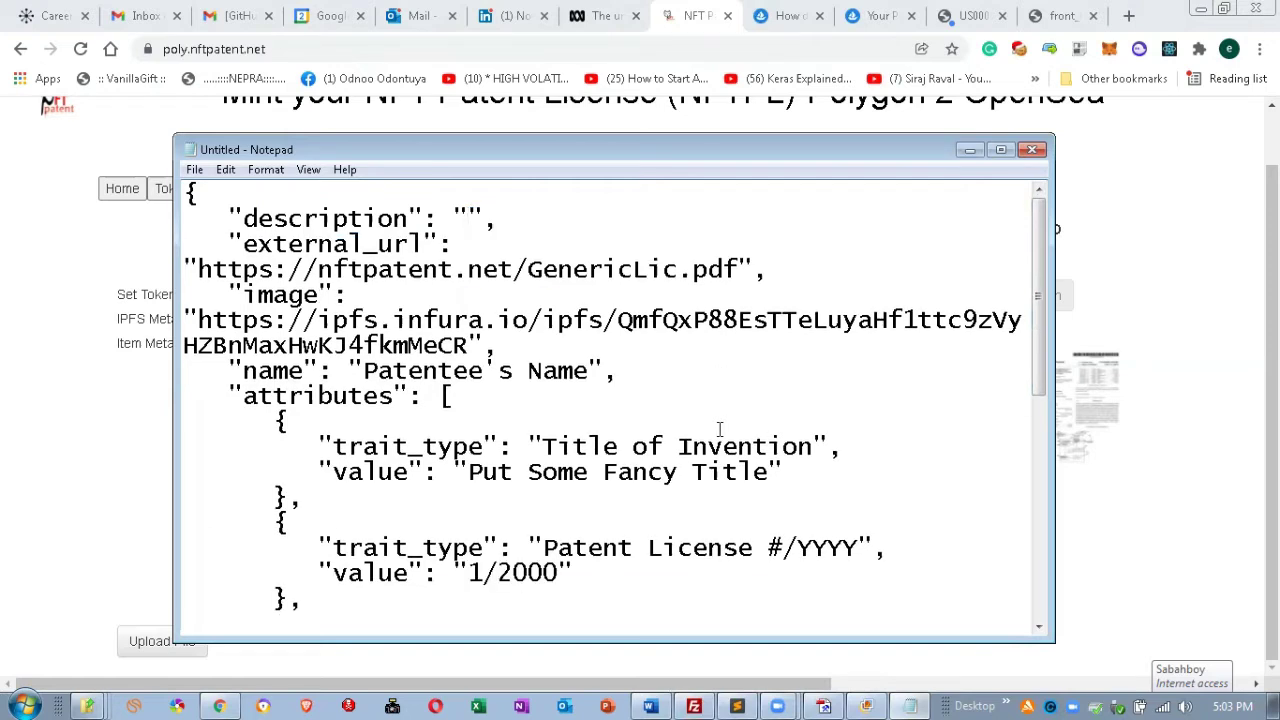
text(Payment S)
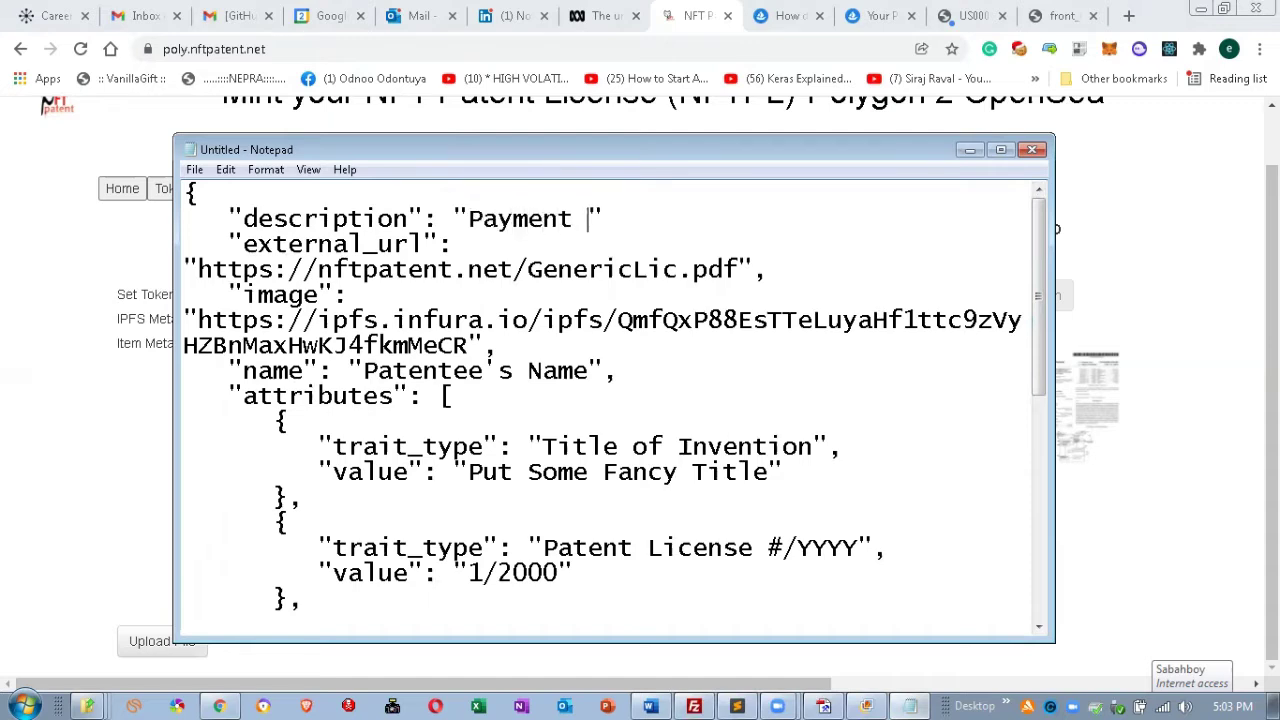
text(ystem )
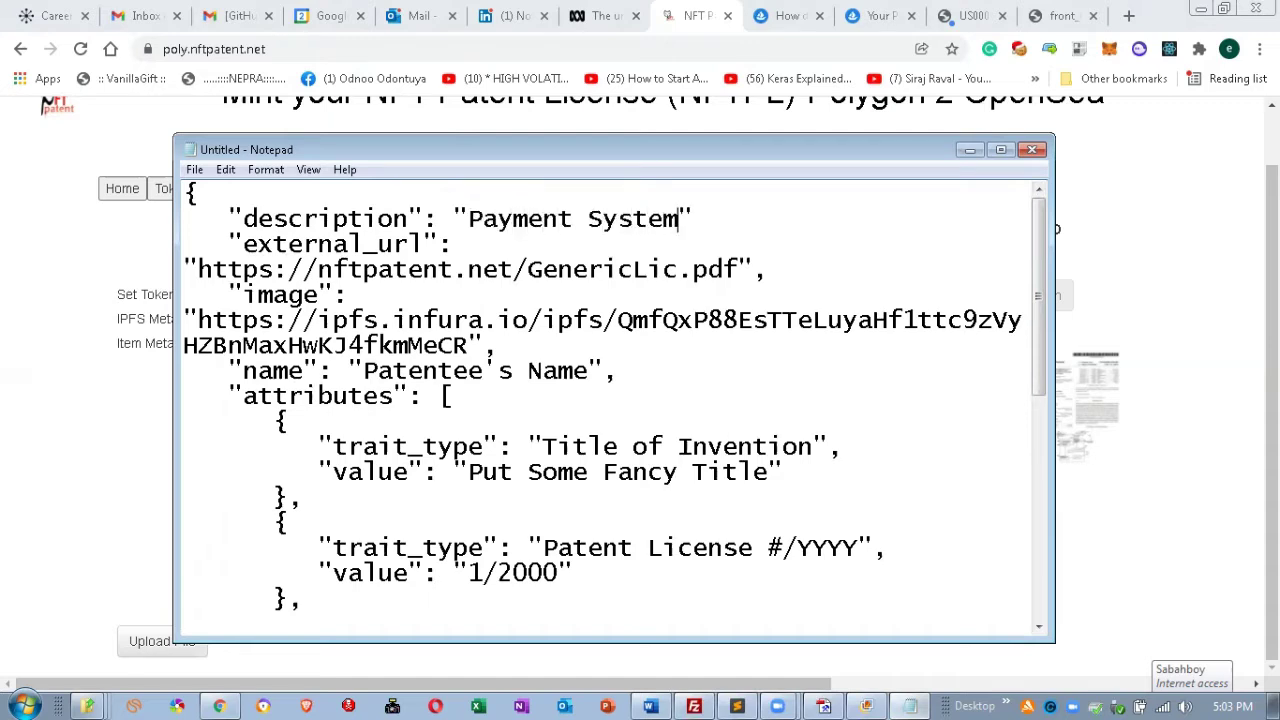
text(using Prepaid)
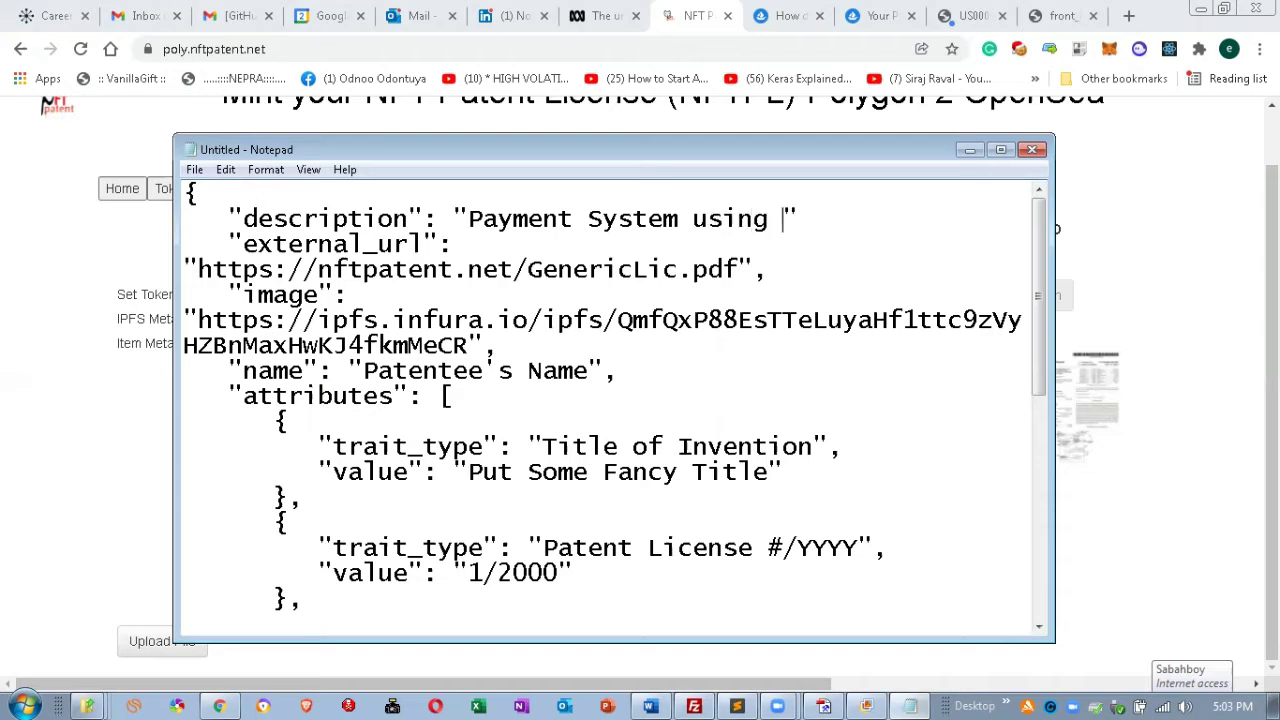
text( car)
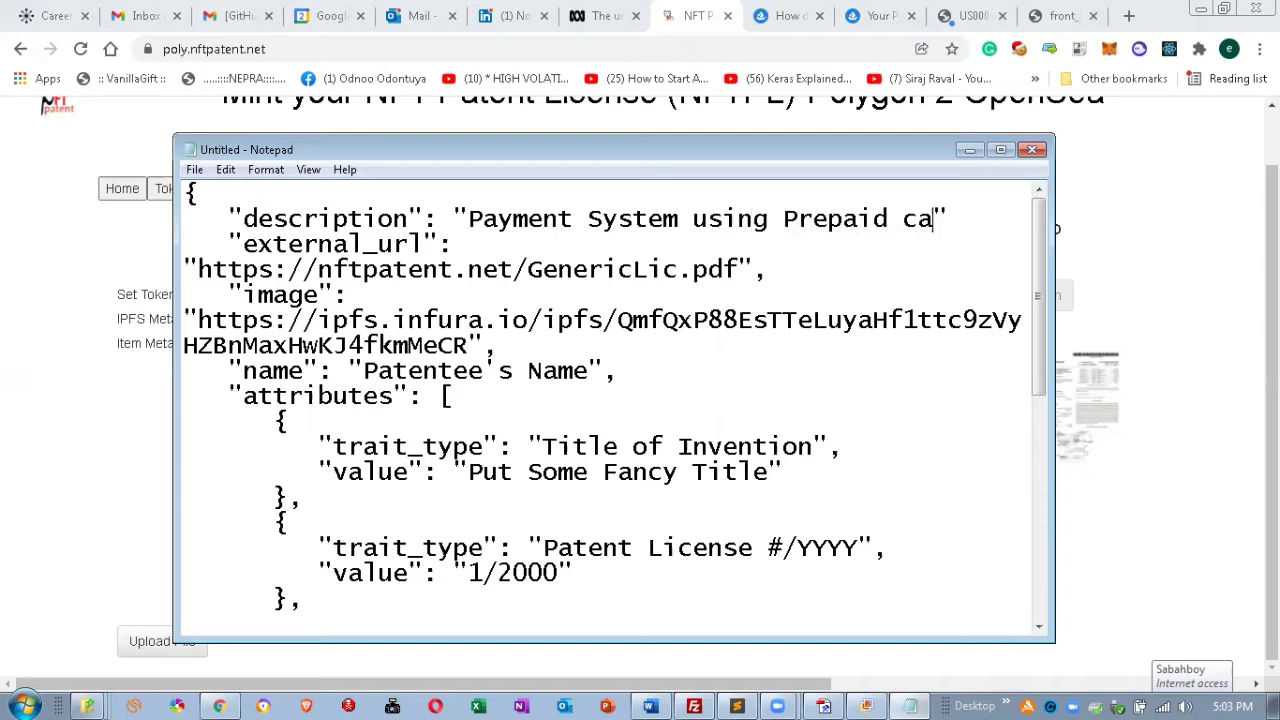
key(BackSpace)
key(BackSpace)
key(BackSpace)
text(Cards)
Move the caret down to the start of the external_url nftpatent address.
key(Down)
key(Left)
key(Left)
key(Left)
key(Left)
key(Left)
key(Left)
key(Right)
key(Left)
key(Left)
key(Left)
key(Left)
key(Left)
key(Left)
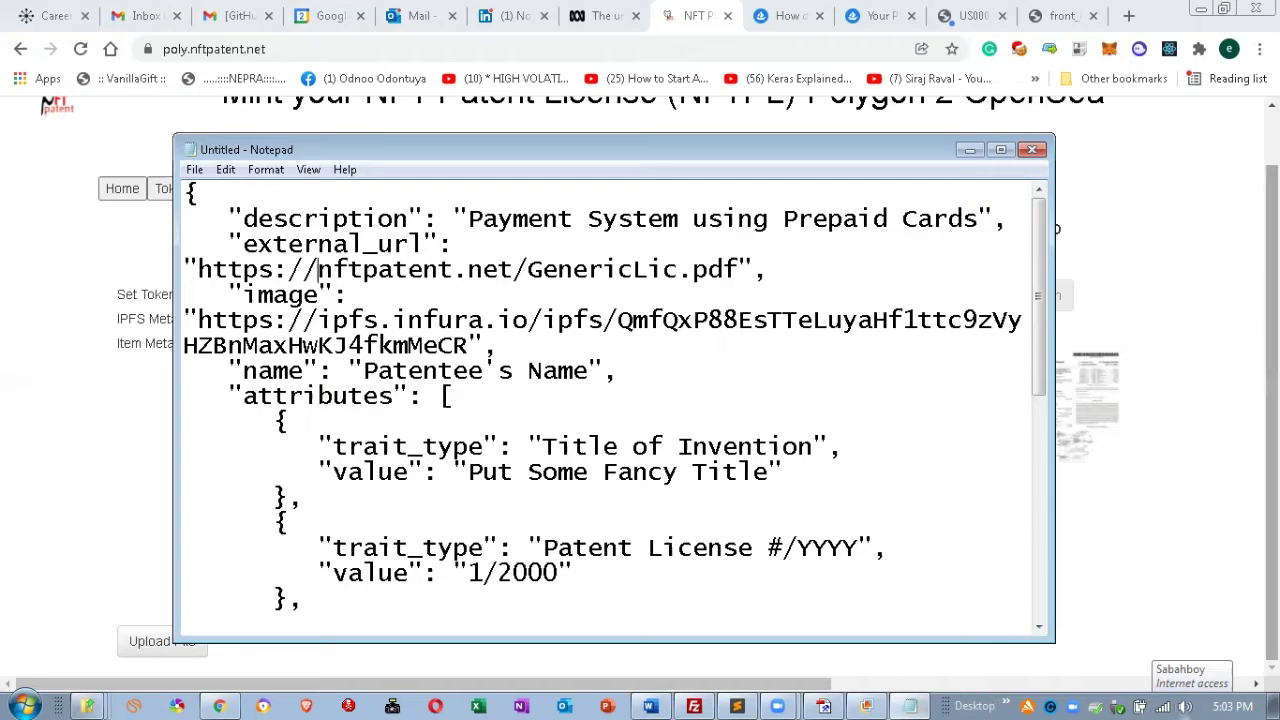
Maximize Notepad and replace the "Patentee's Name" placeholder with the inventor's full name.
click(1001, 149)
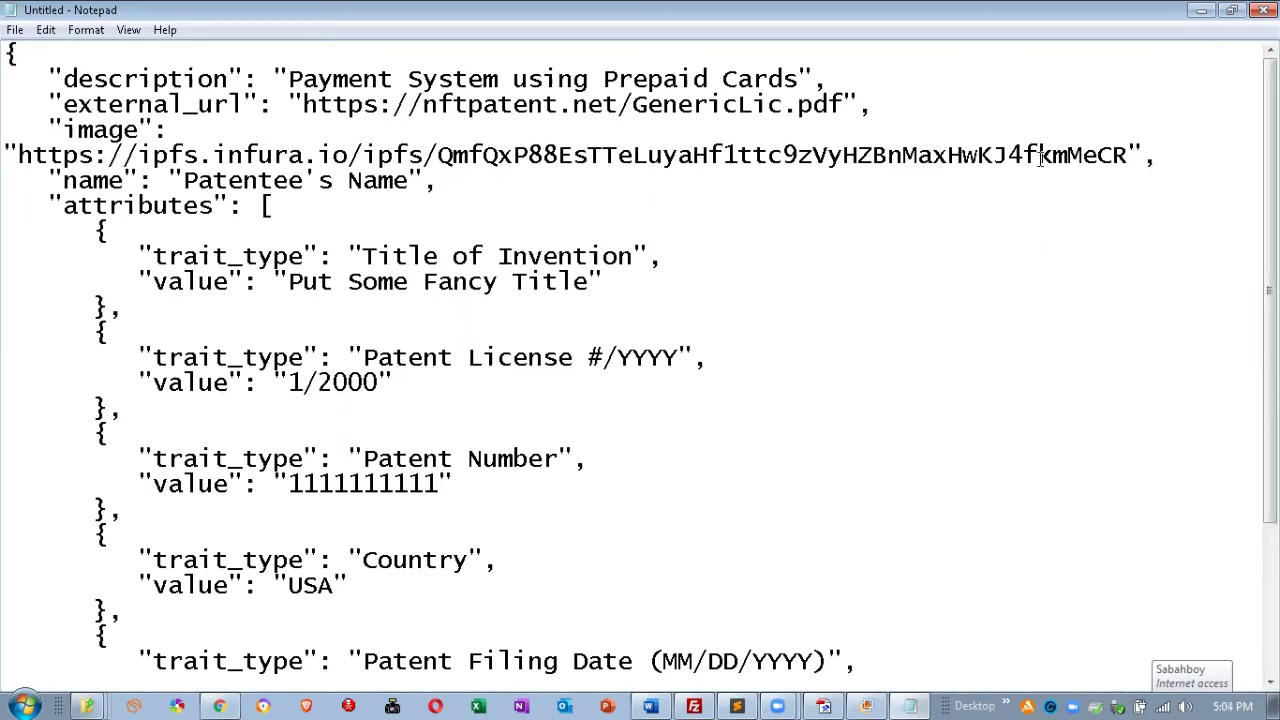
drag(185, 180, 404, 183)
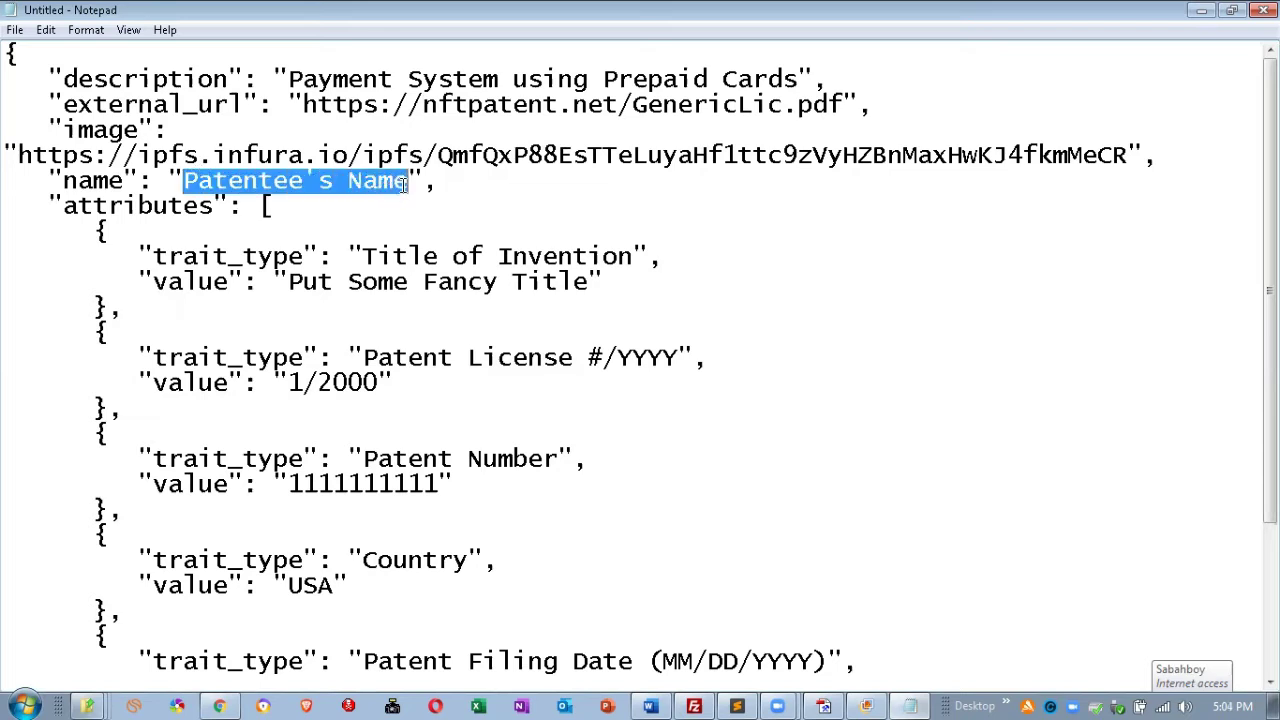
text(Cris)
key(BackSpace)
key(BackSpace)
key(BackSpace)
key(BackSpace)
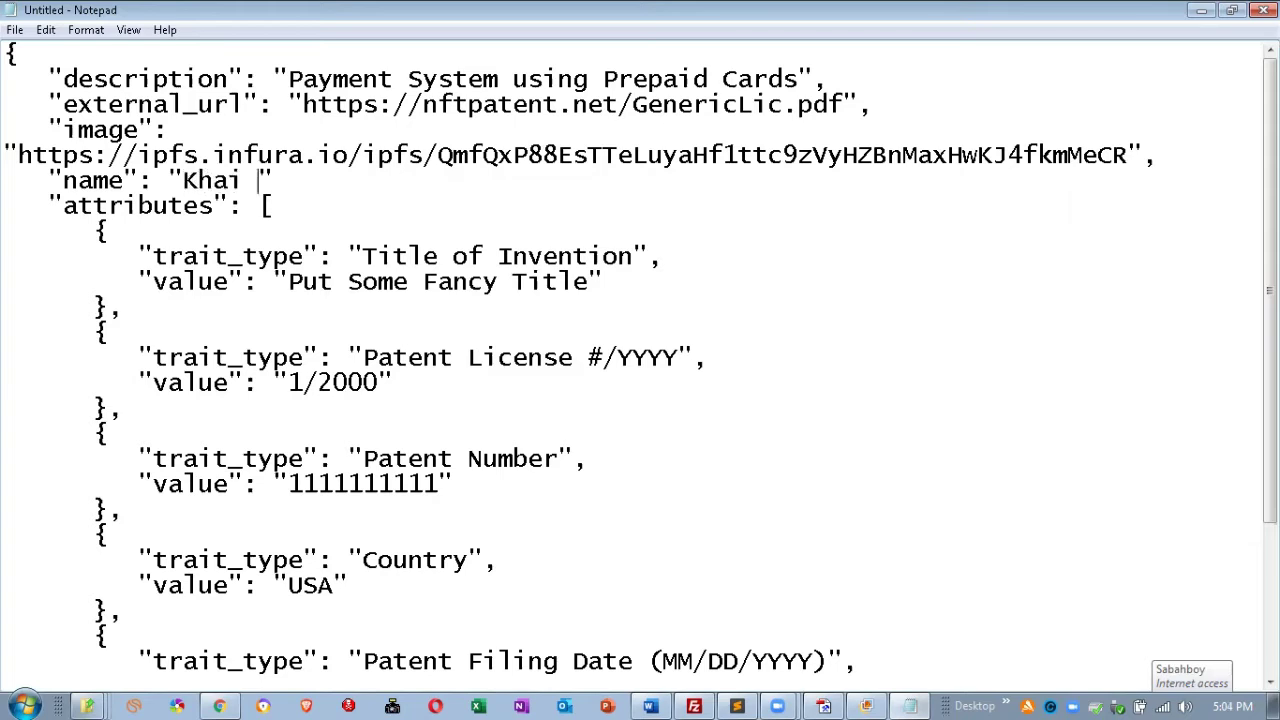
key(Down)
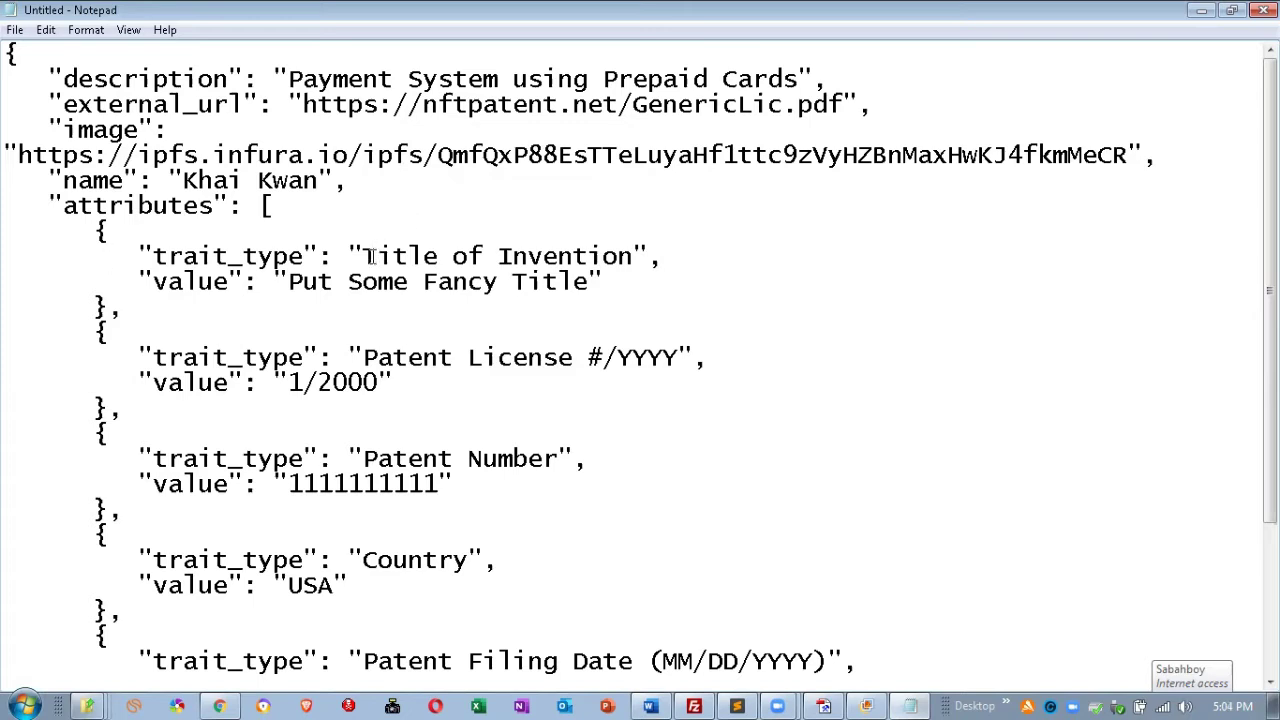
Fill in the title, licence 2/2022, patent number 8,650,126 and dates, then select the whole JSON.
click(290, 282)
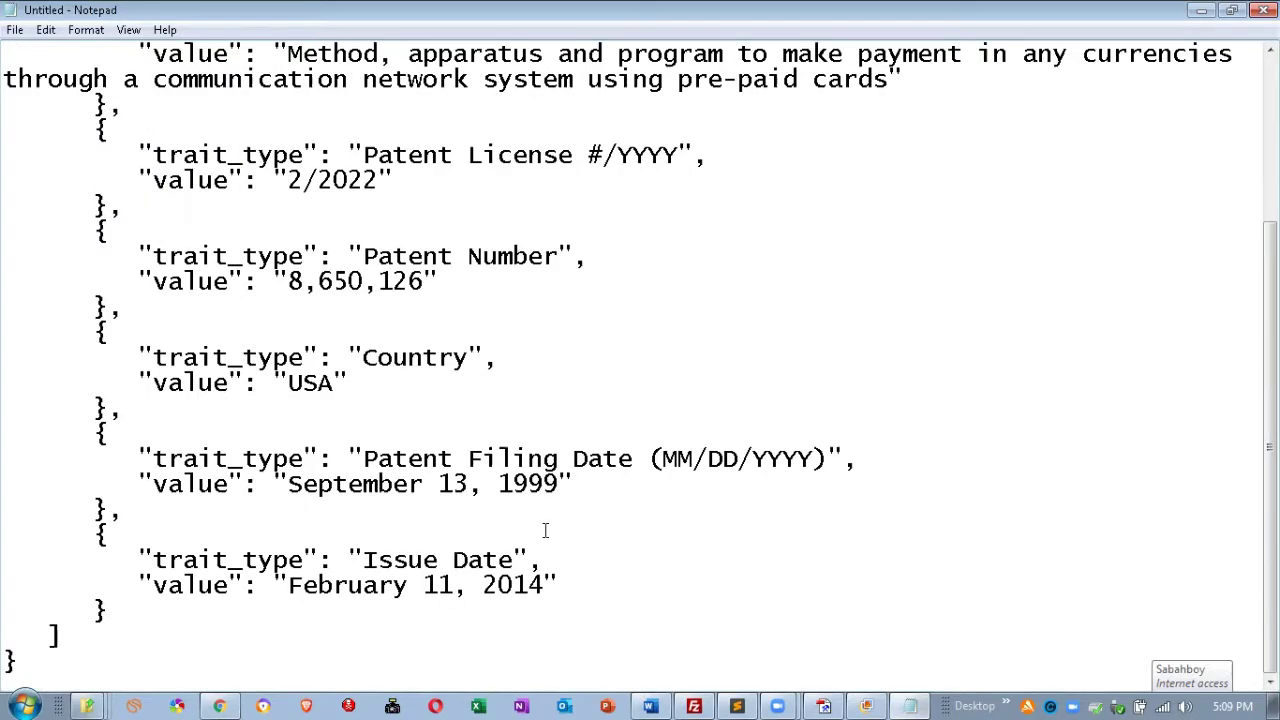
scroll(545, 530, up, 3)
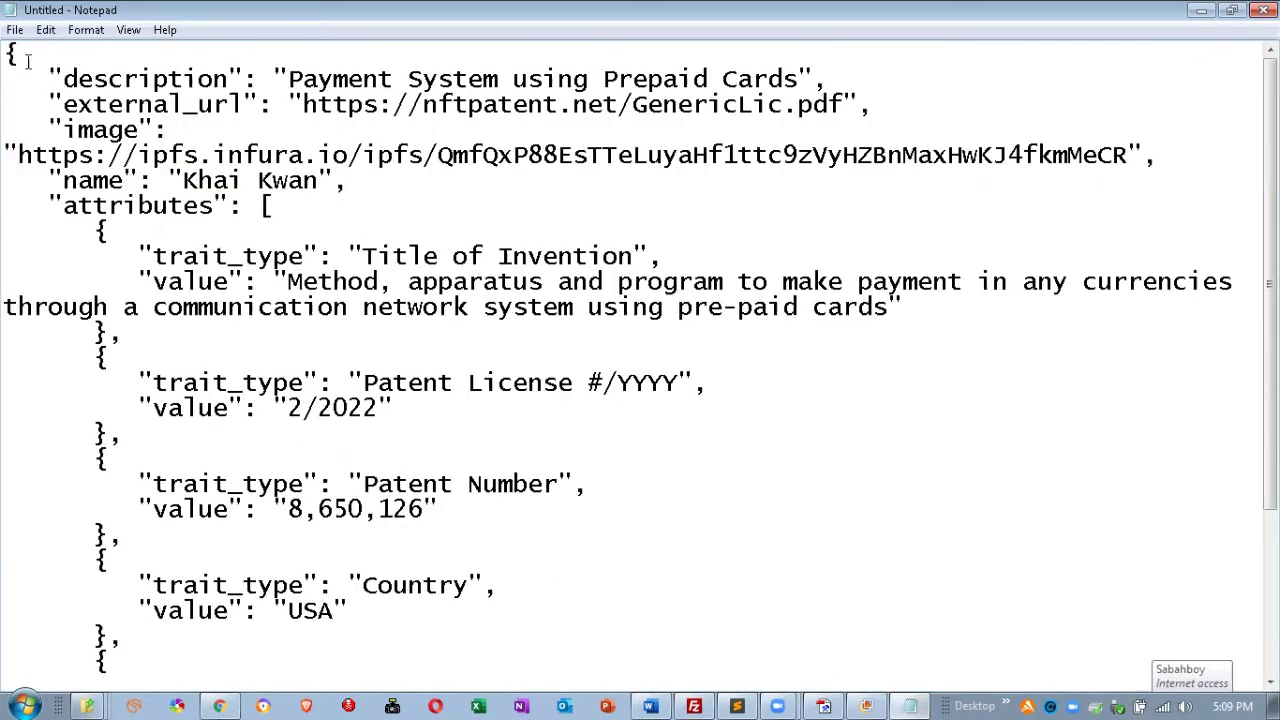
drag(4, 55, 94, 696)
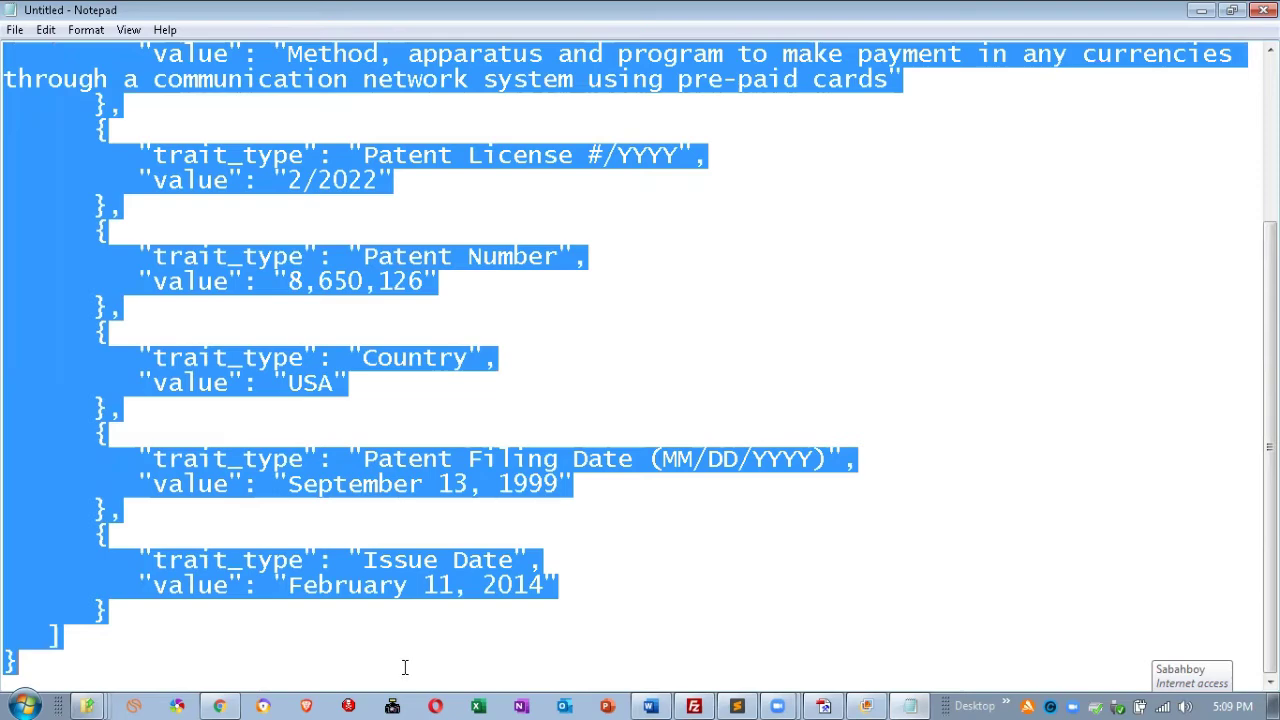
click(219, 706)
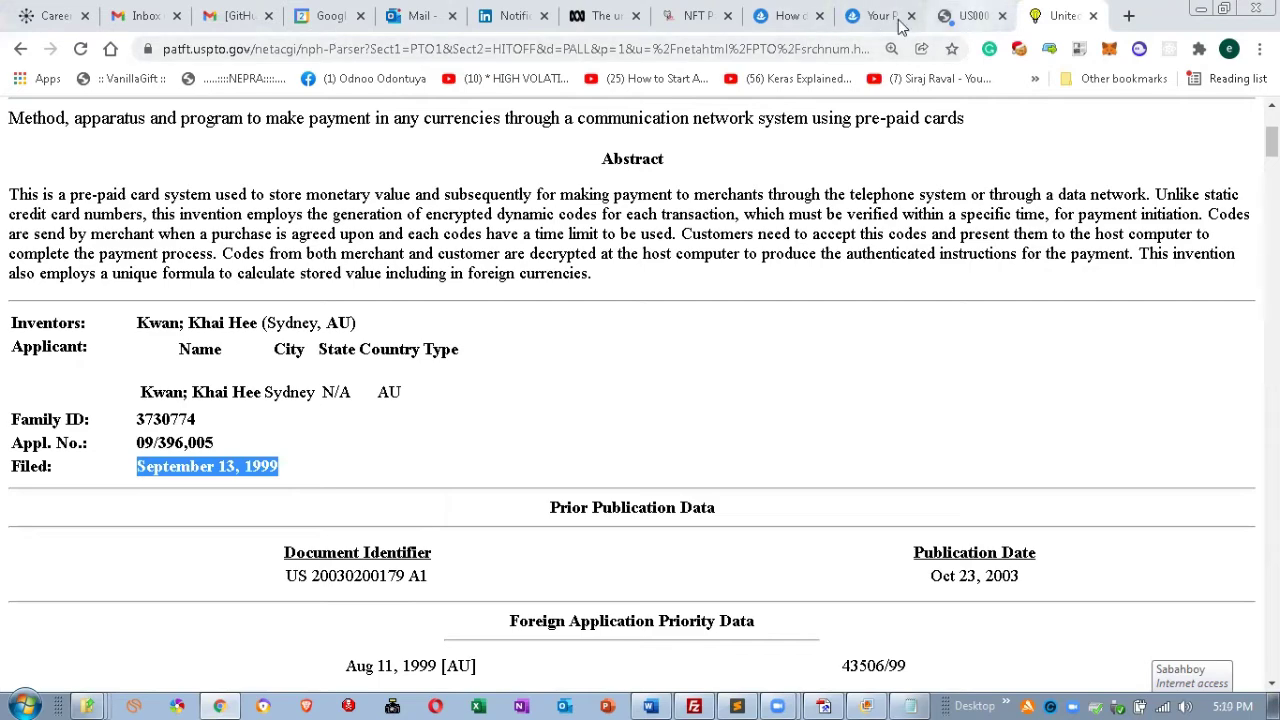
Replace the Item Metadata contents on the minting page with the edited patent JSON.
click(692, 14)
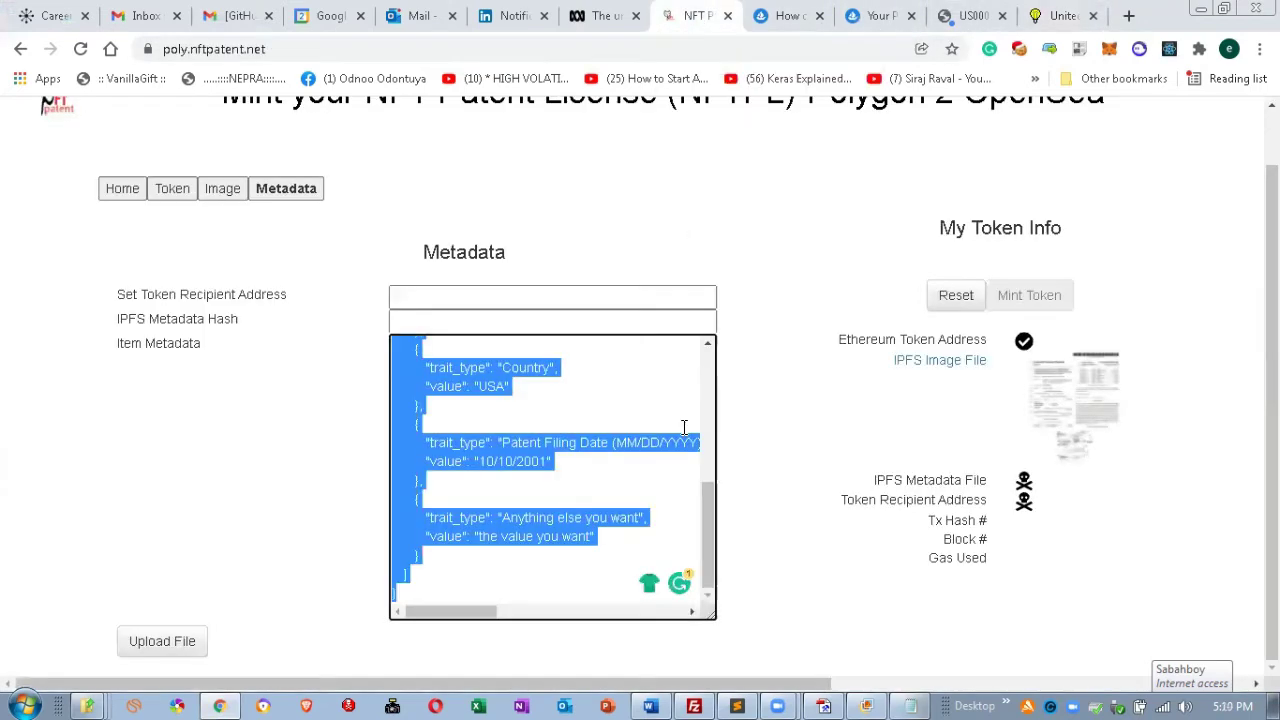
scroll(530, 455, up, 5)
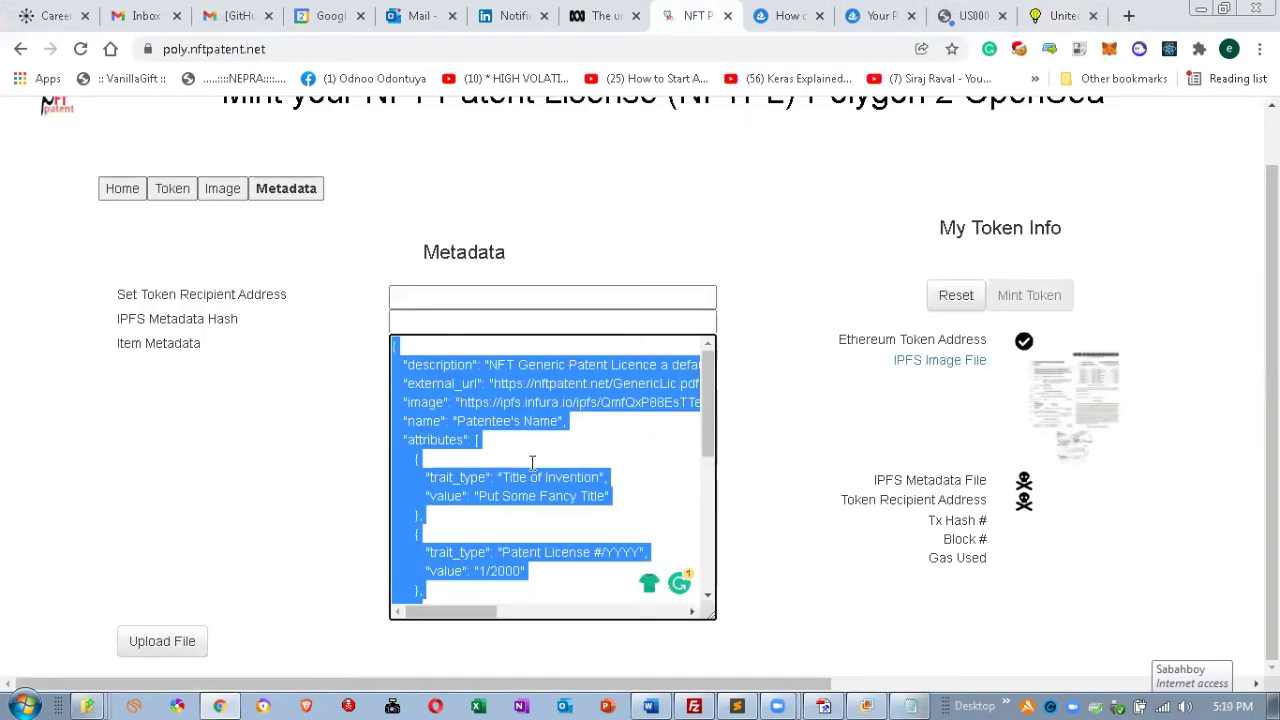
key(BackSpace)
key(ctrl+v)
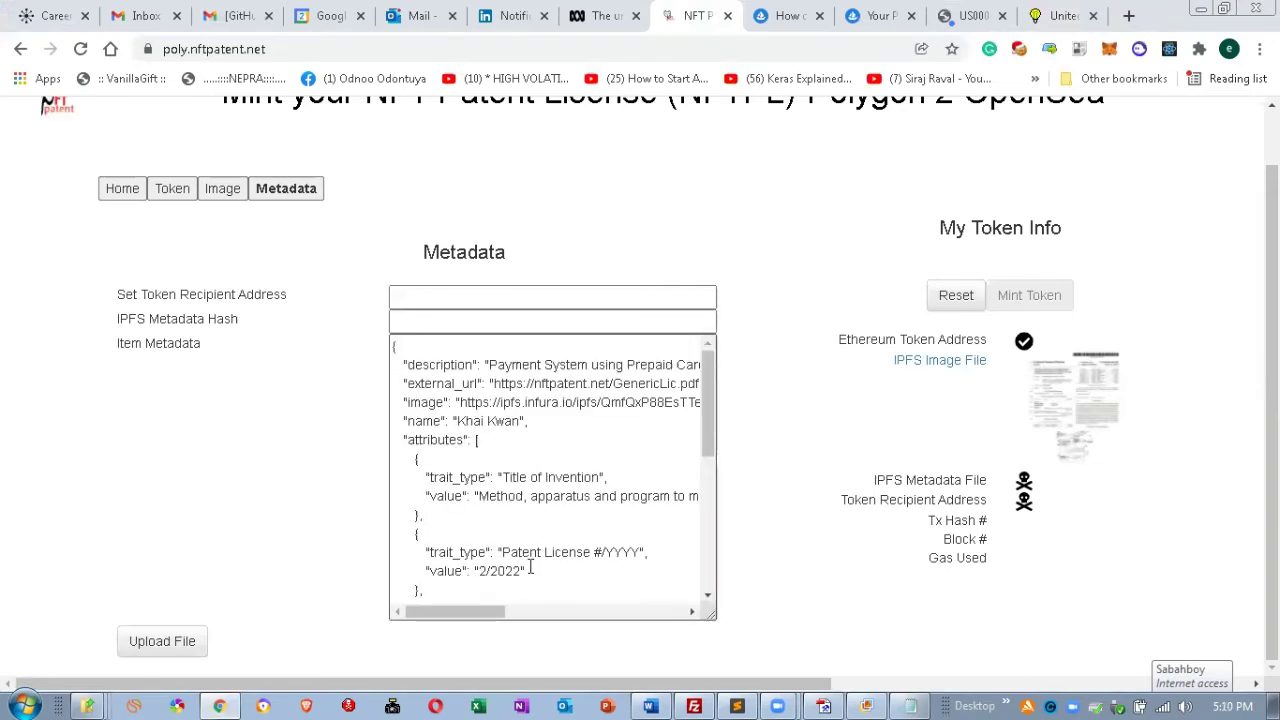
click(406, 297)
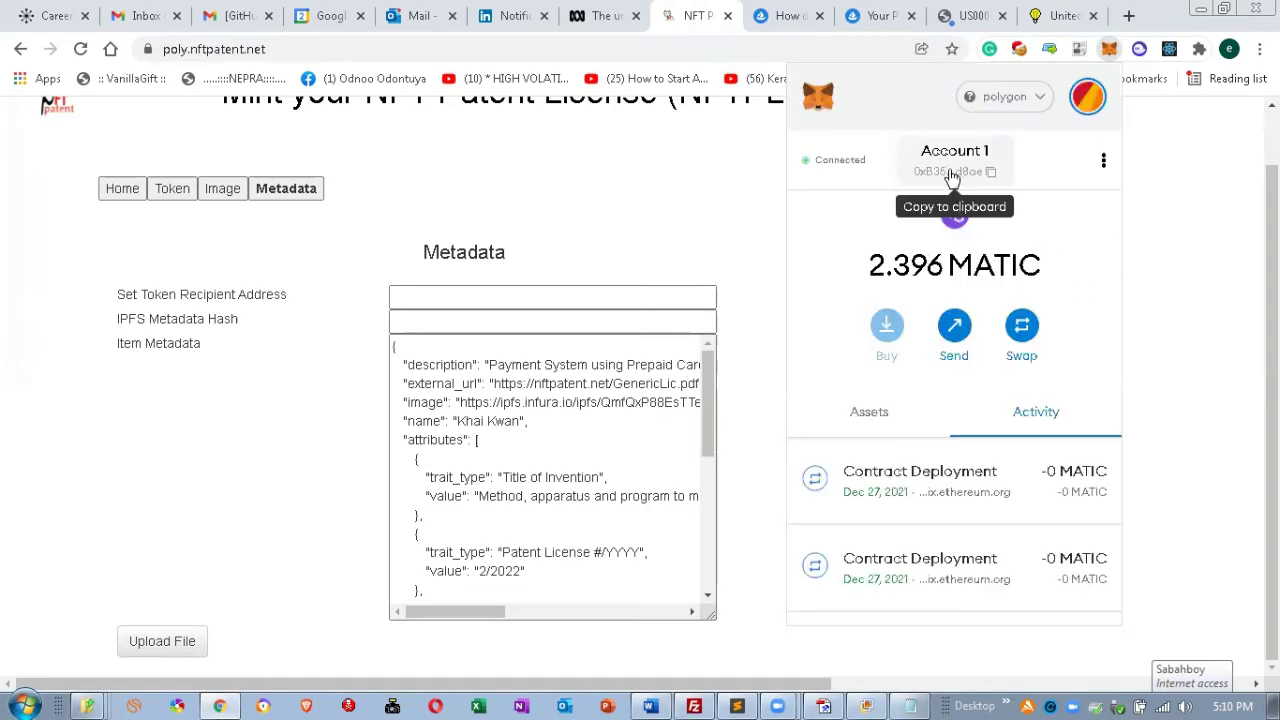
Set the token recipient to Account 1's own wallet address and upload the metadata to IPFS.
click(966, 168)
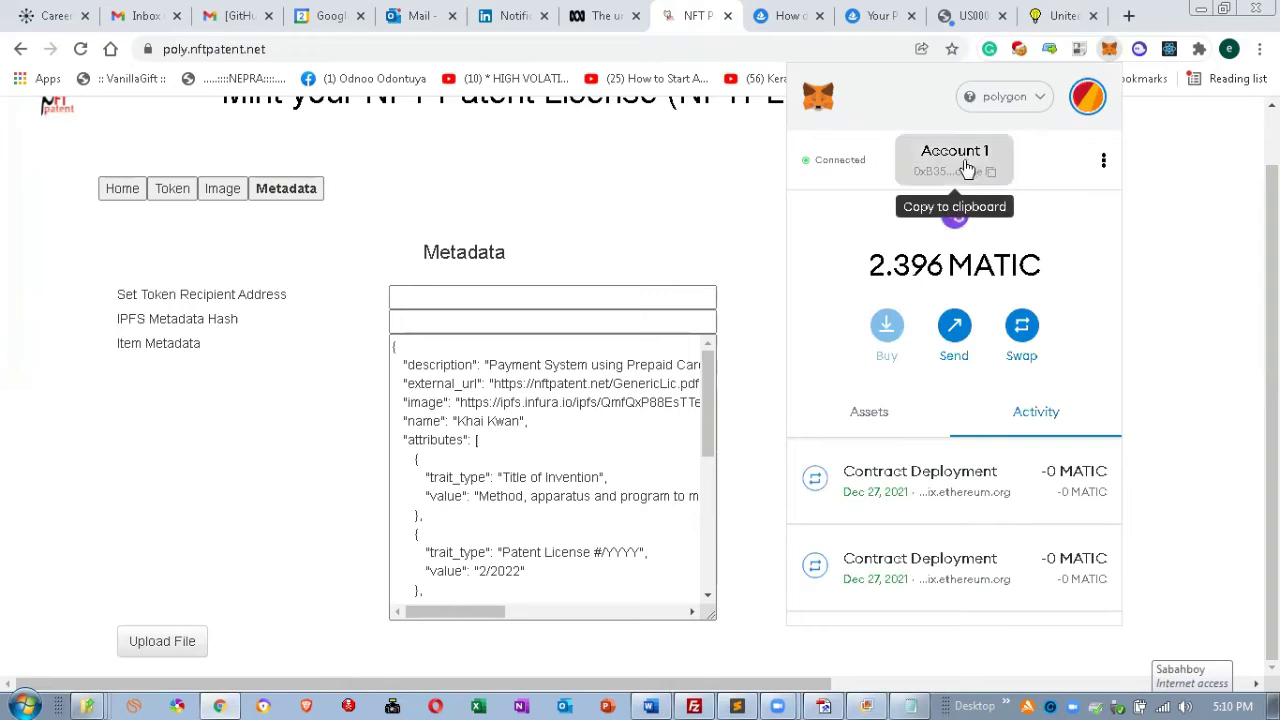
click(532, 297)
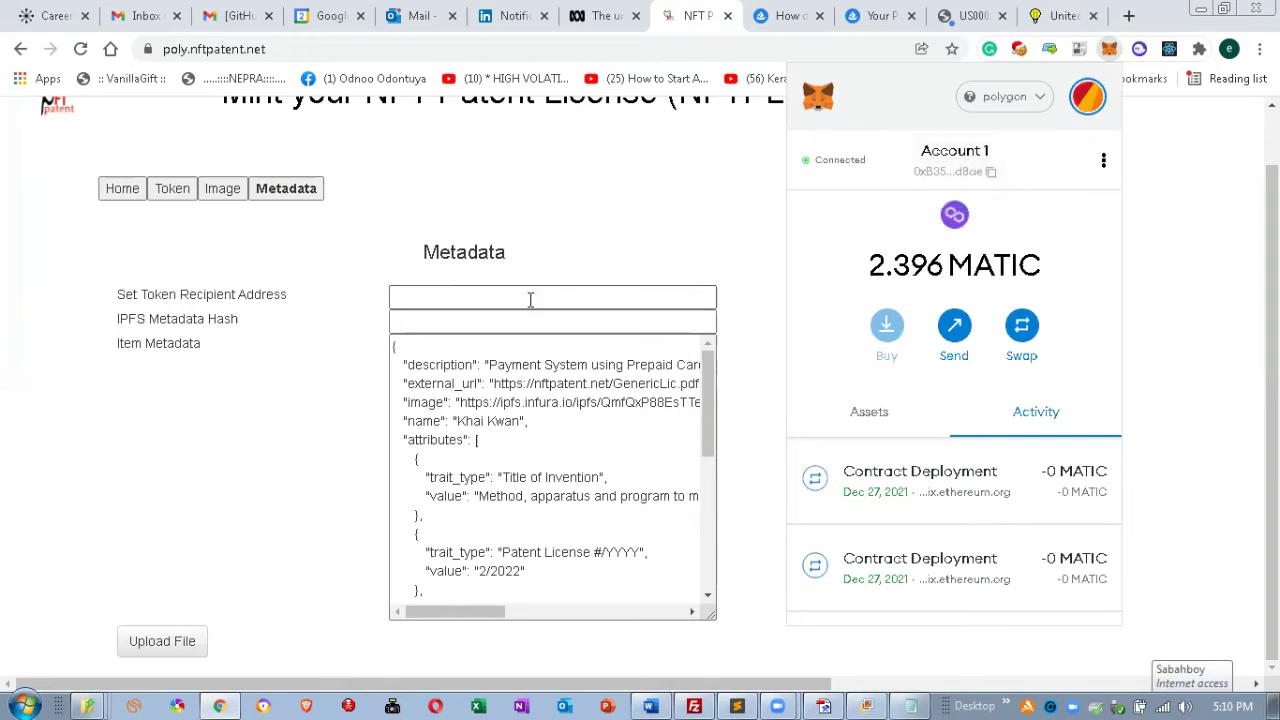
click(531, 299)
text(0xB353cF41A0CAa38D6597A7a1337debf0b09dd8ae)
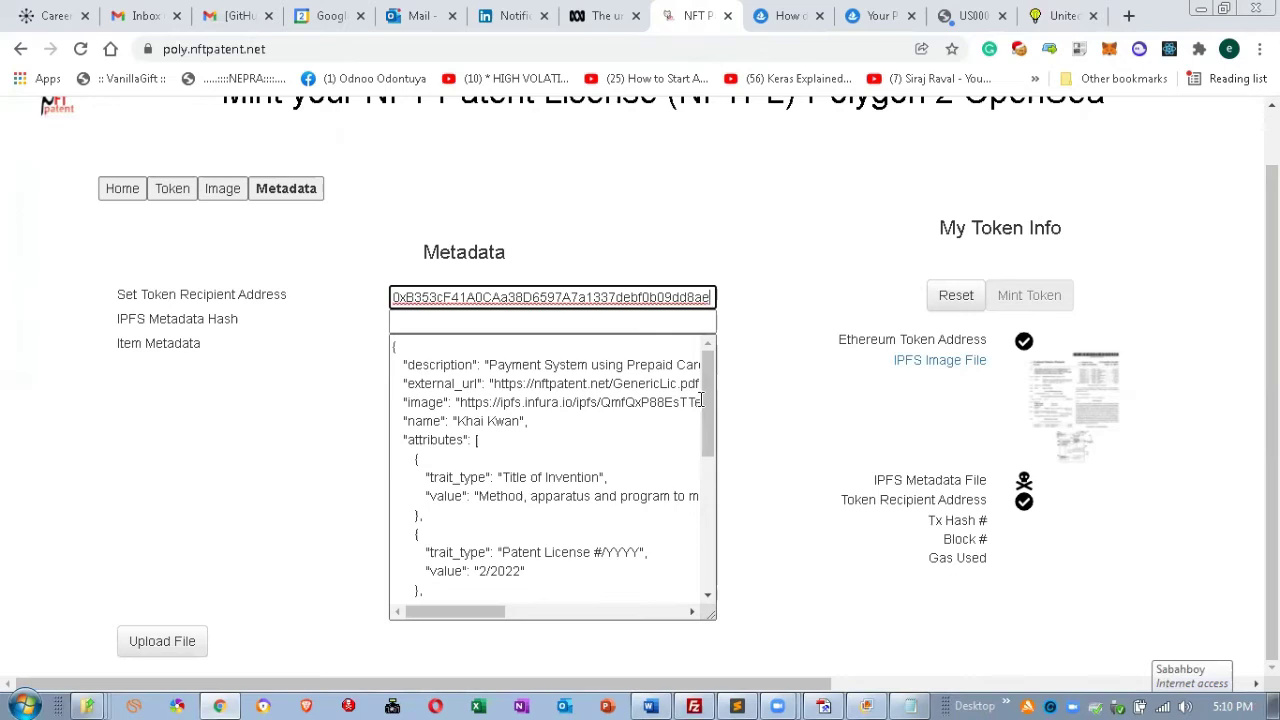
drag(709, 399, 729, 380)
click(152, 643)
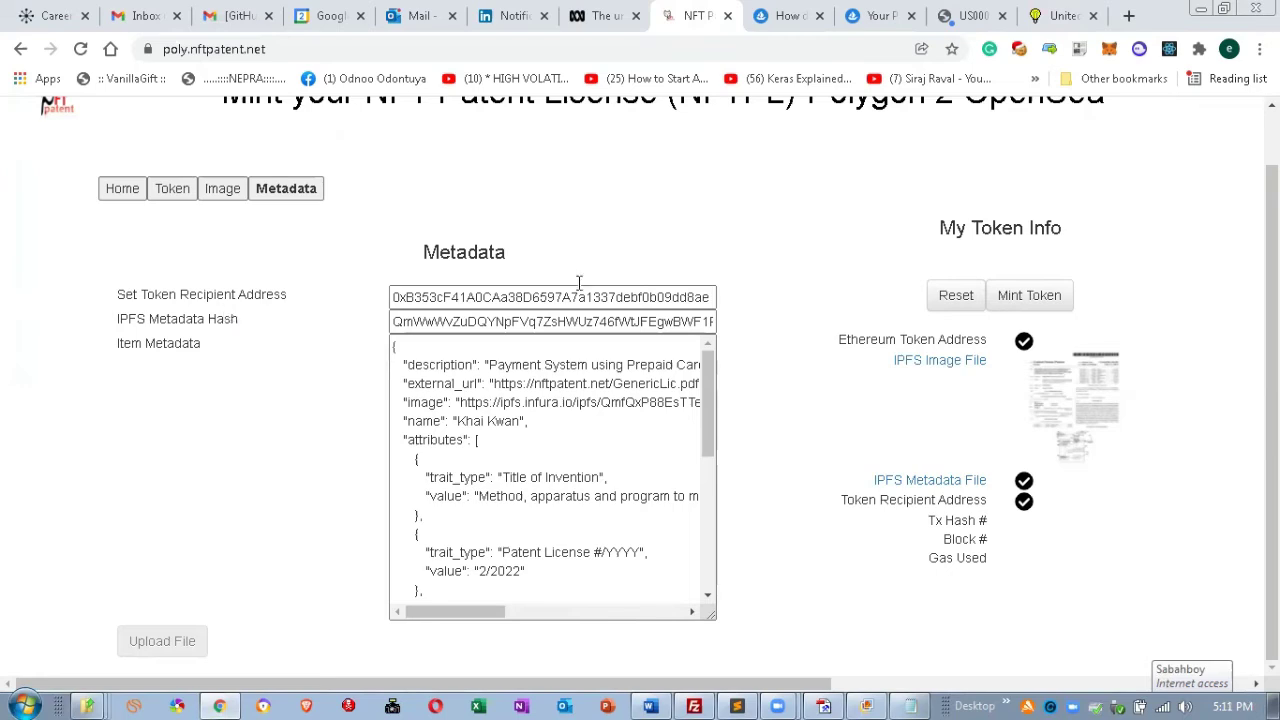
Mint the patent license token and confirm the transaction and gas fee in MetaMask.
click(1036, 303)
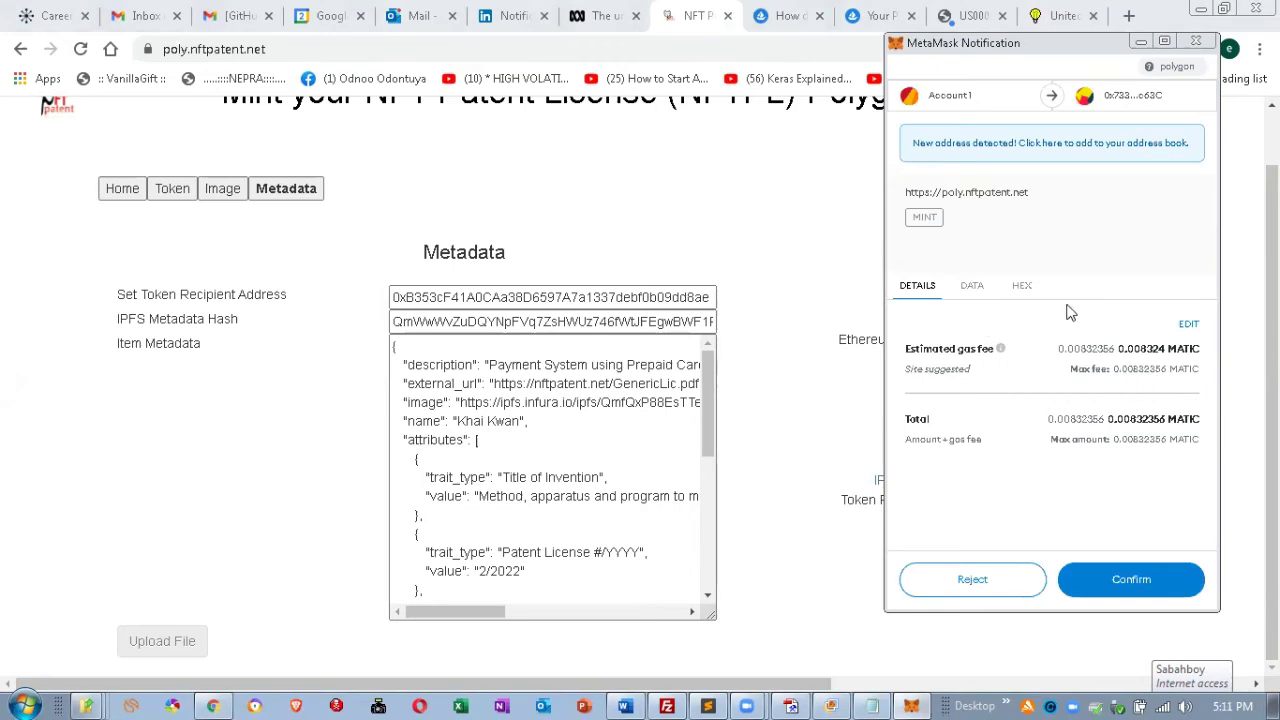
click(1133, 580)
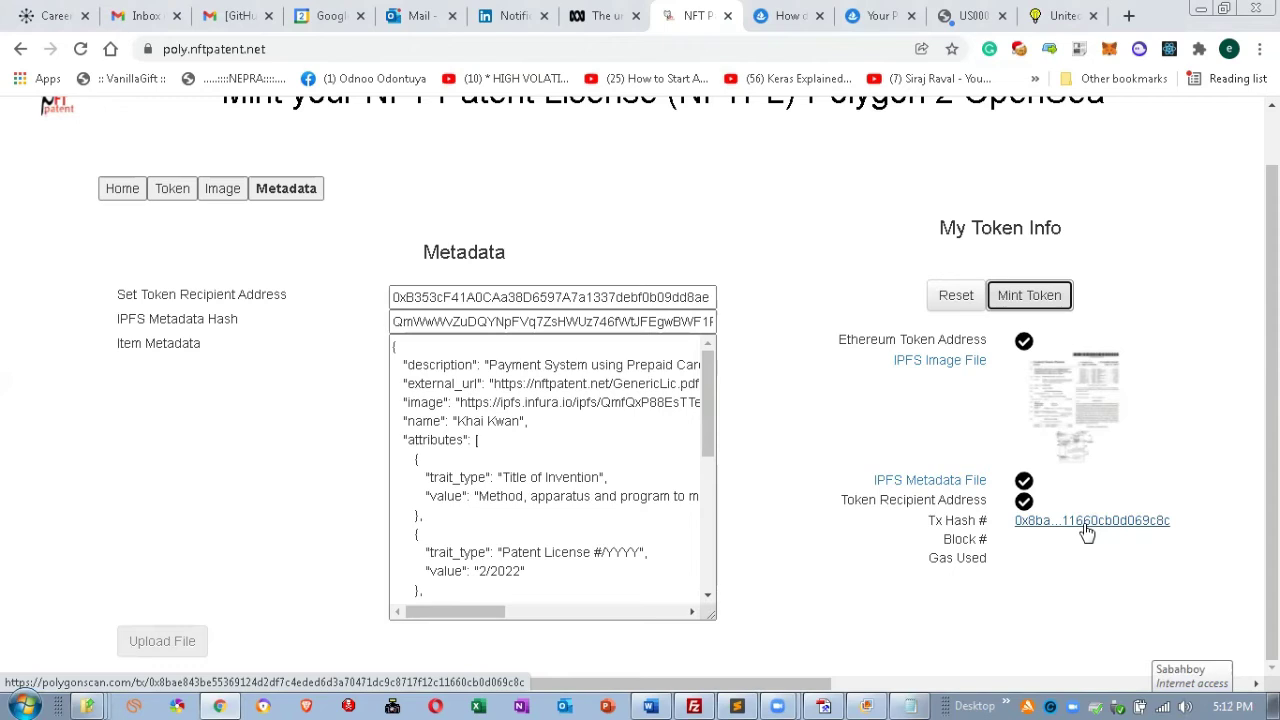
Open the mint transaction on Polygonscan, showing Success in block 23255604.
click(1086, 524)
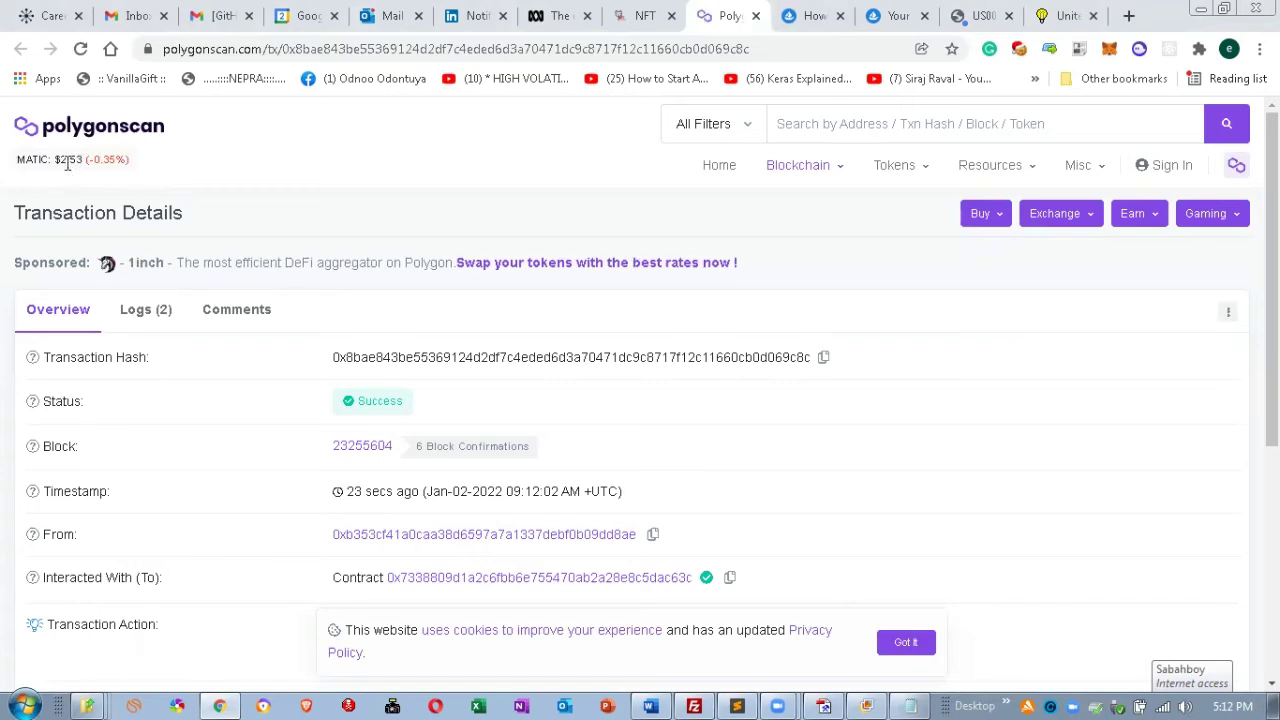
mouse_move(84, 175)
scroll(757, 460, down, 2)
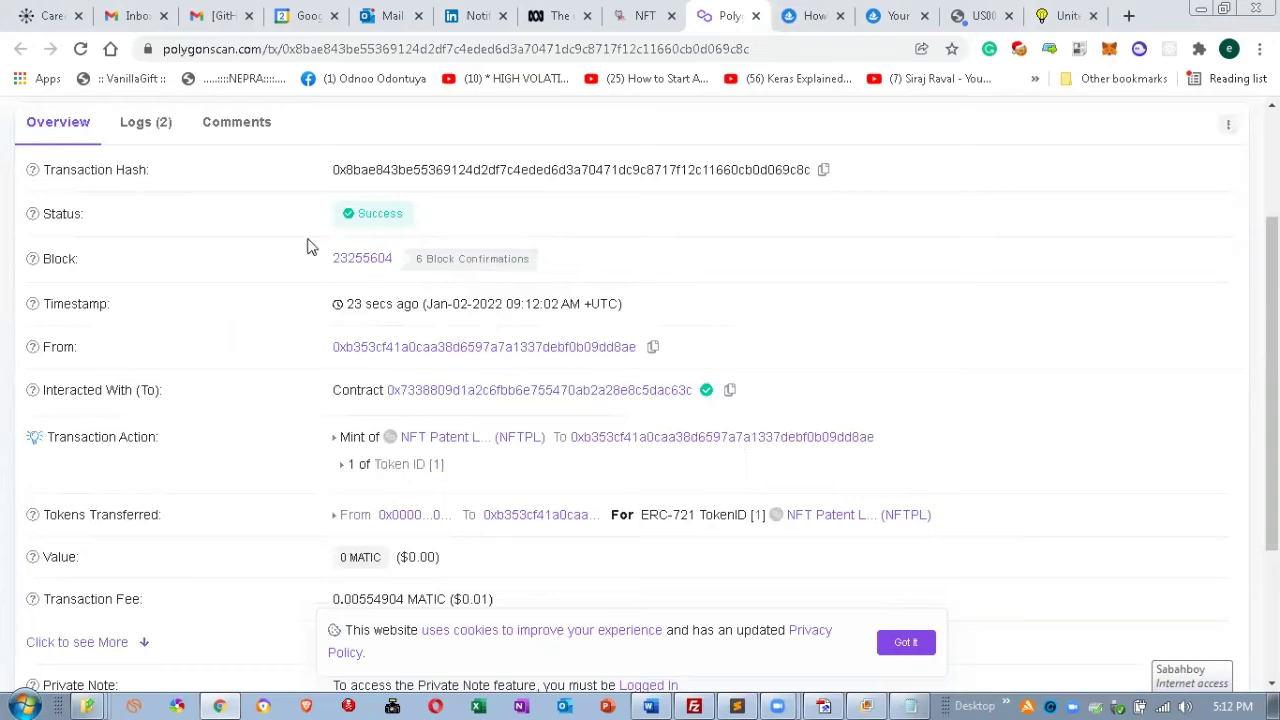
scroll(600, 290, up, 2)
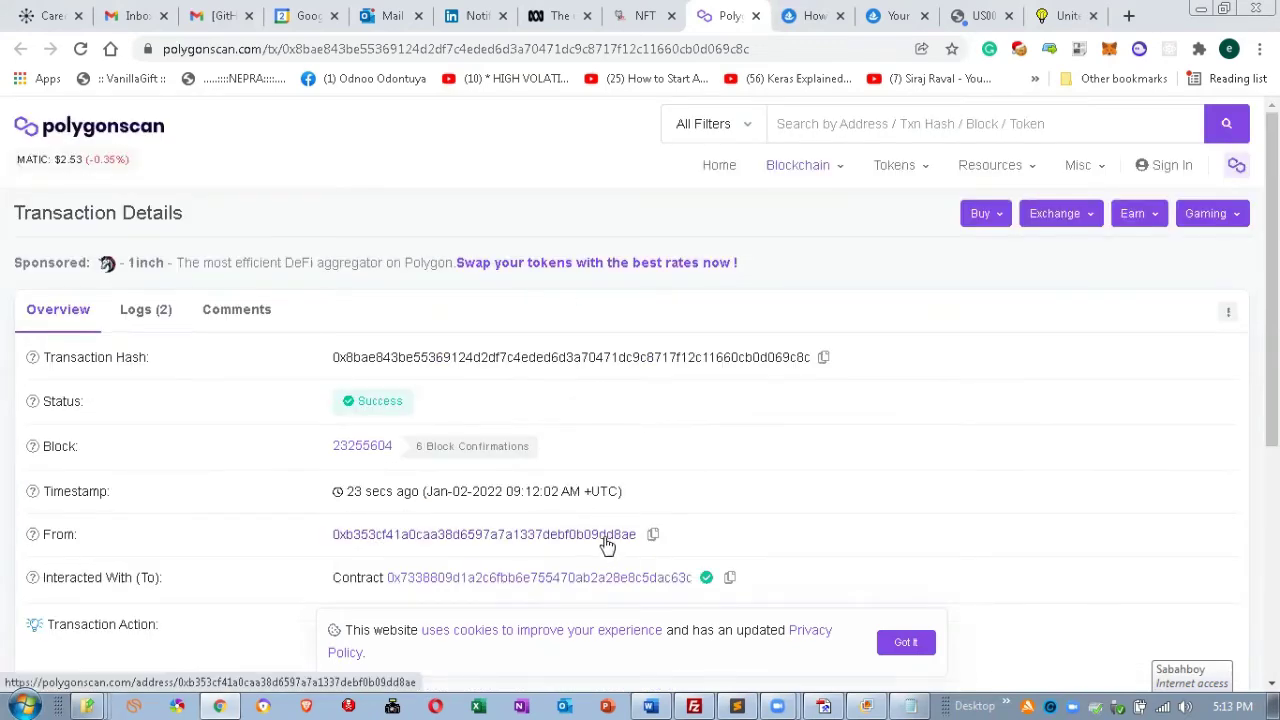
scroll(700, 480, down, 2)
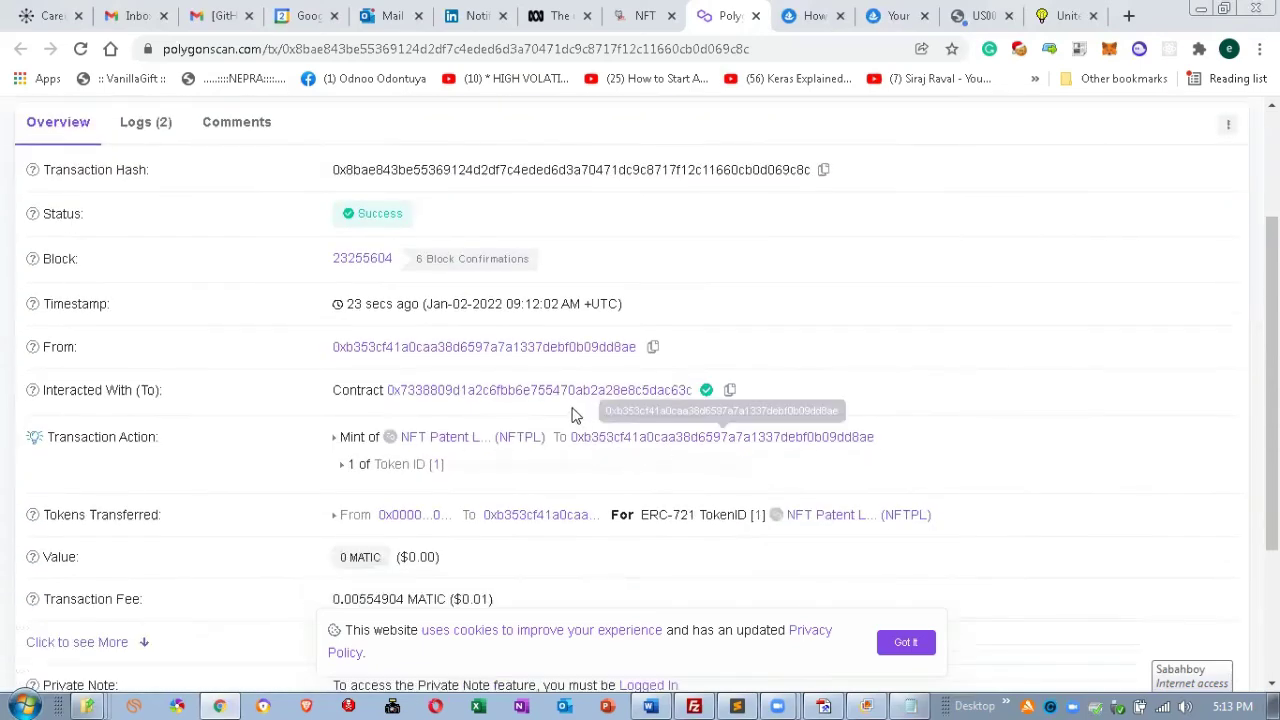
mouse_move(708, 394)
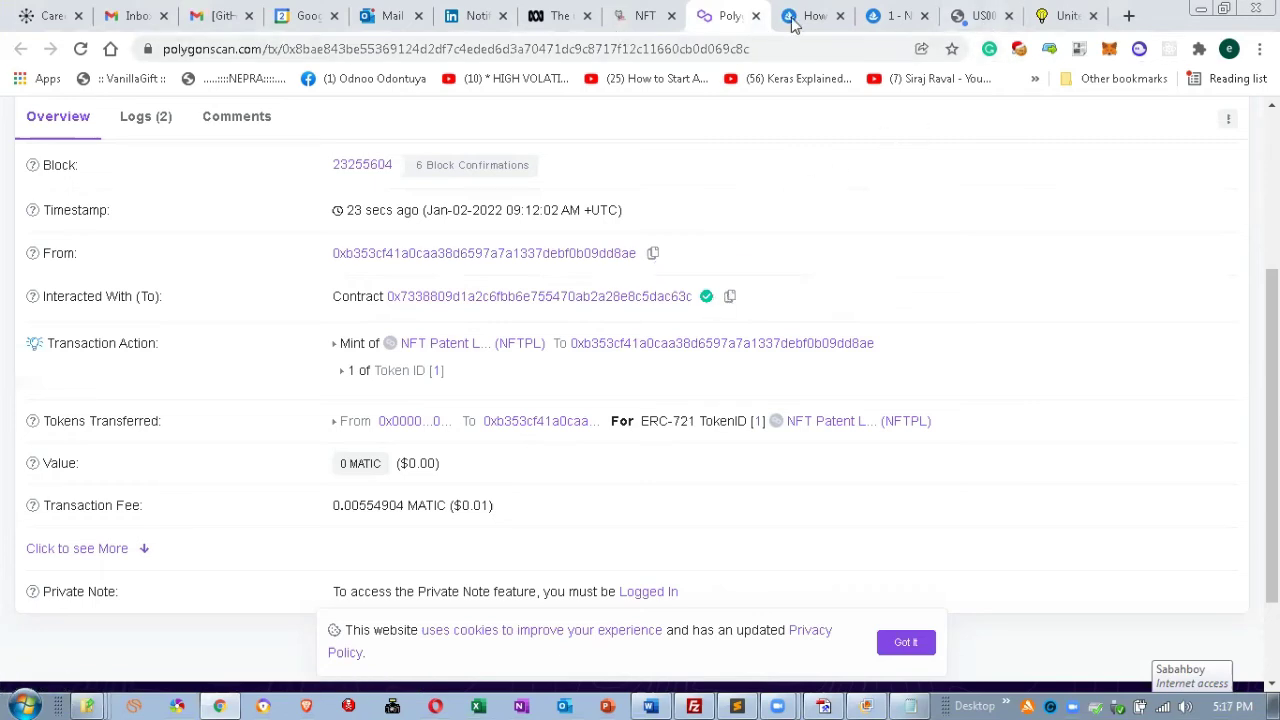
Show NFT #1 on OpenSea and refresh it so the patent image and title load.
click(895, 16)
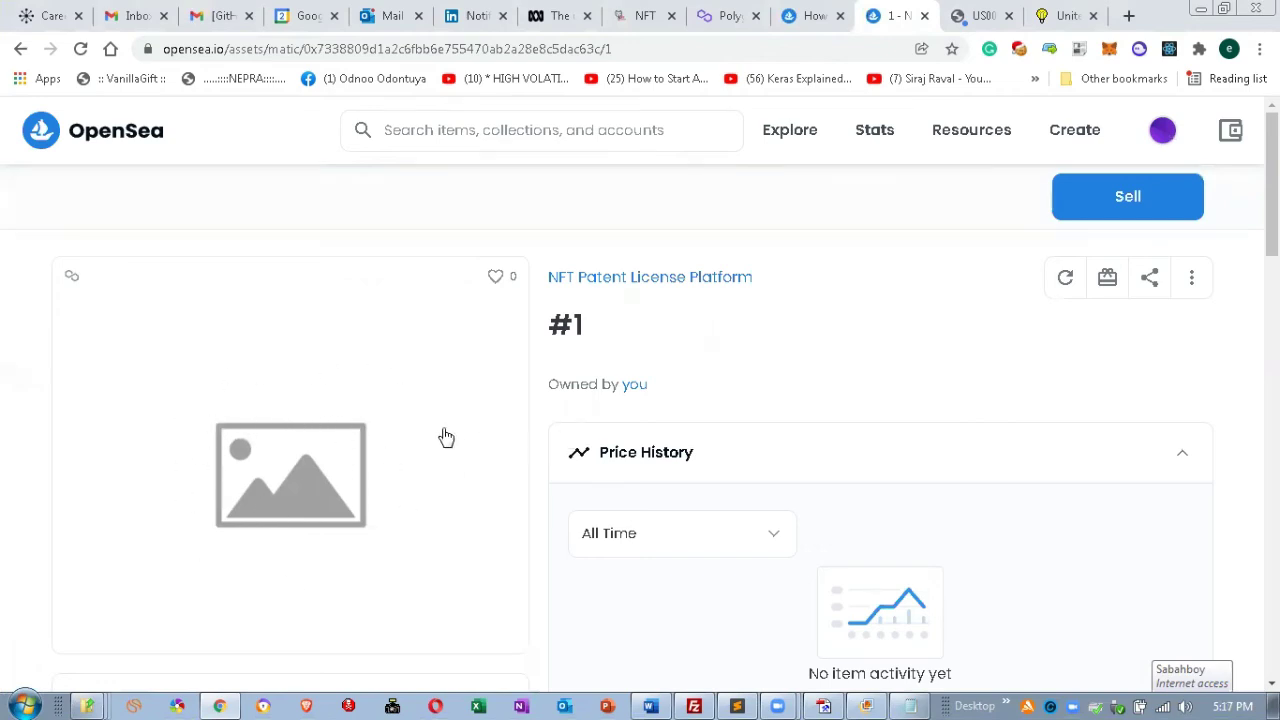
click(1160, 135)
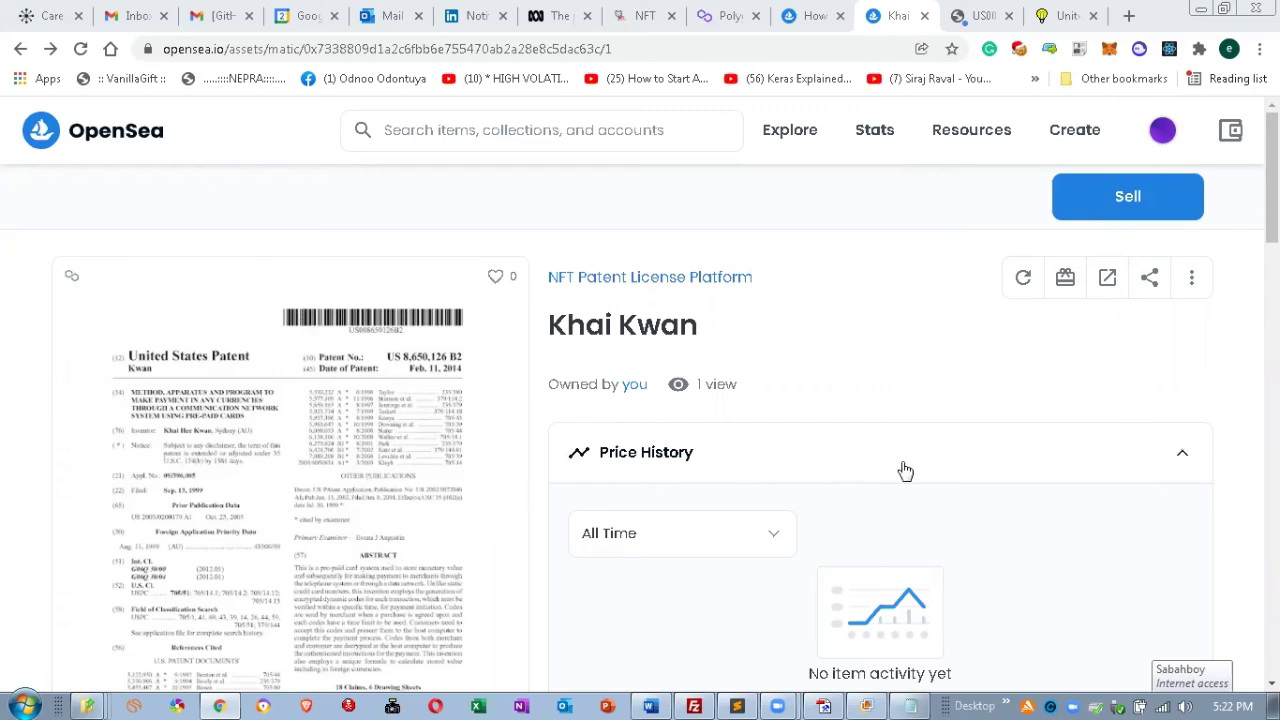
Expand the NFT's Properties to show Country USA, Patent Number 8,650,126 and License 2/2022.
drag(1272, 180, 1272, 392)
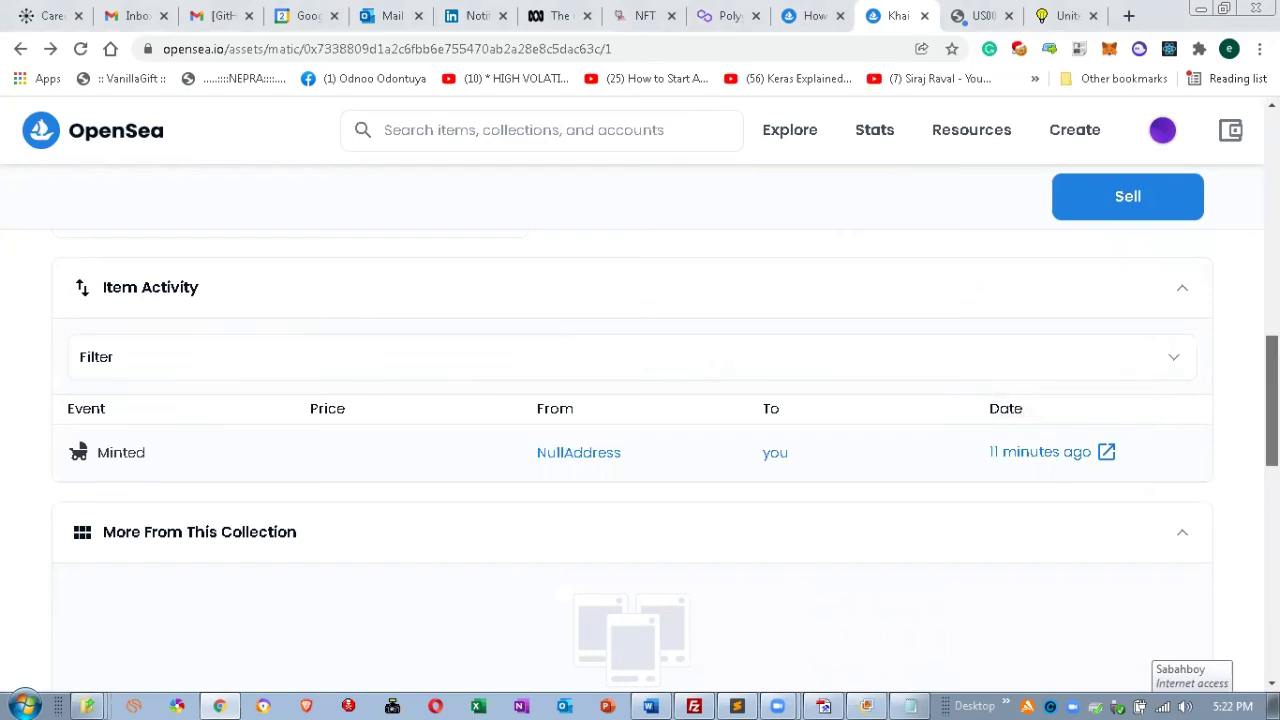
drag(1272, 392, 1272, 303)
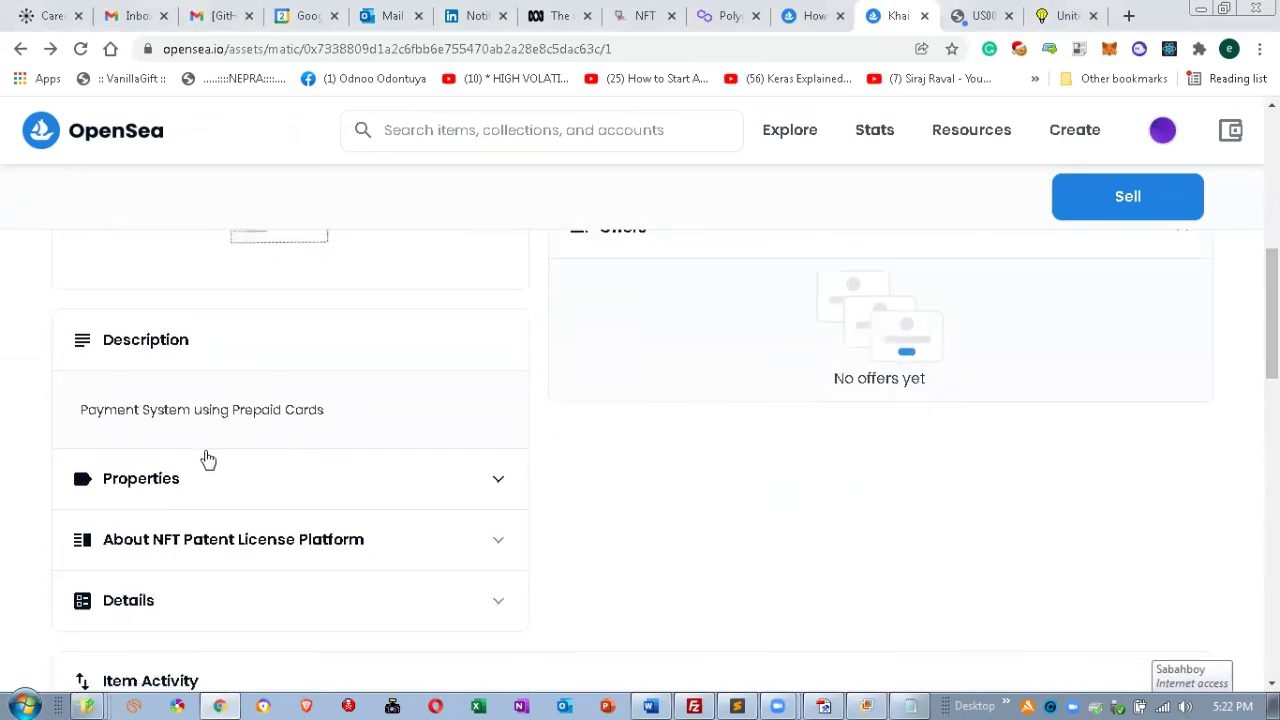
click(498, 484)
scroll(445, 527, down, 3)
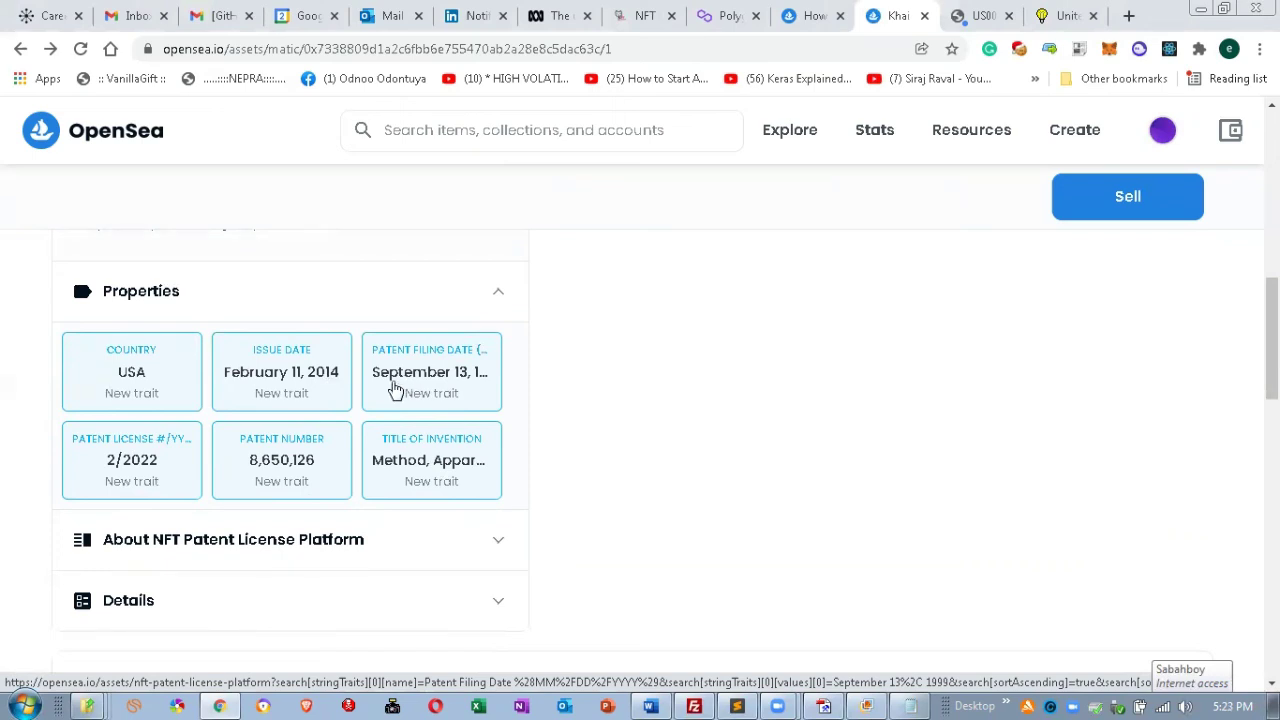
scroll(334, 406, up, 2)
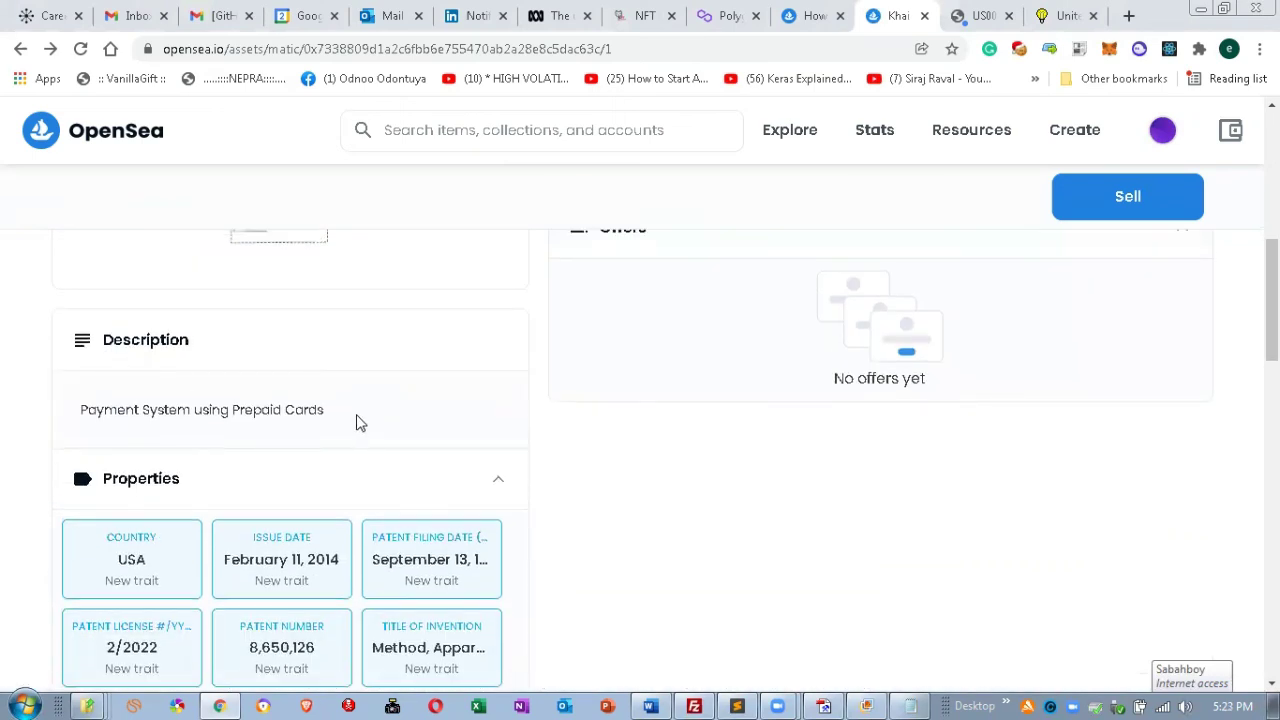
scroll(362, 425, up, 5)
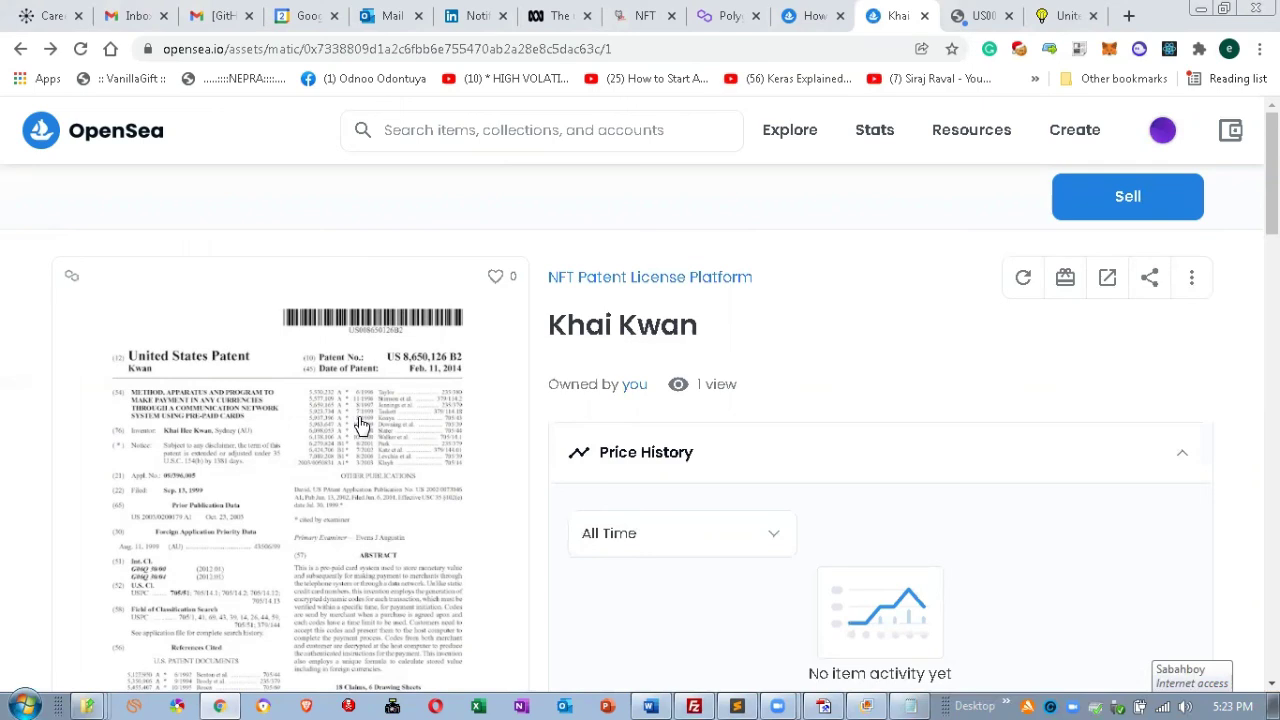
List the NFT for sale at 2 ETH and bring up the 6-month duration's Date Range picker.
click(1128, 196)
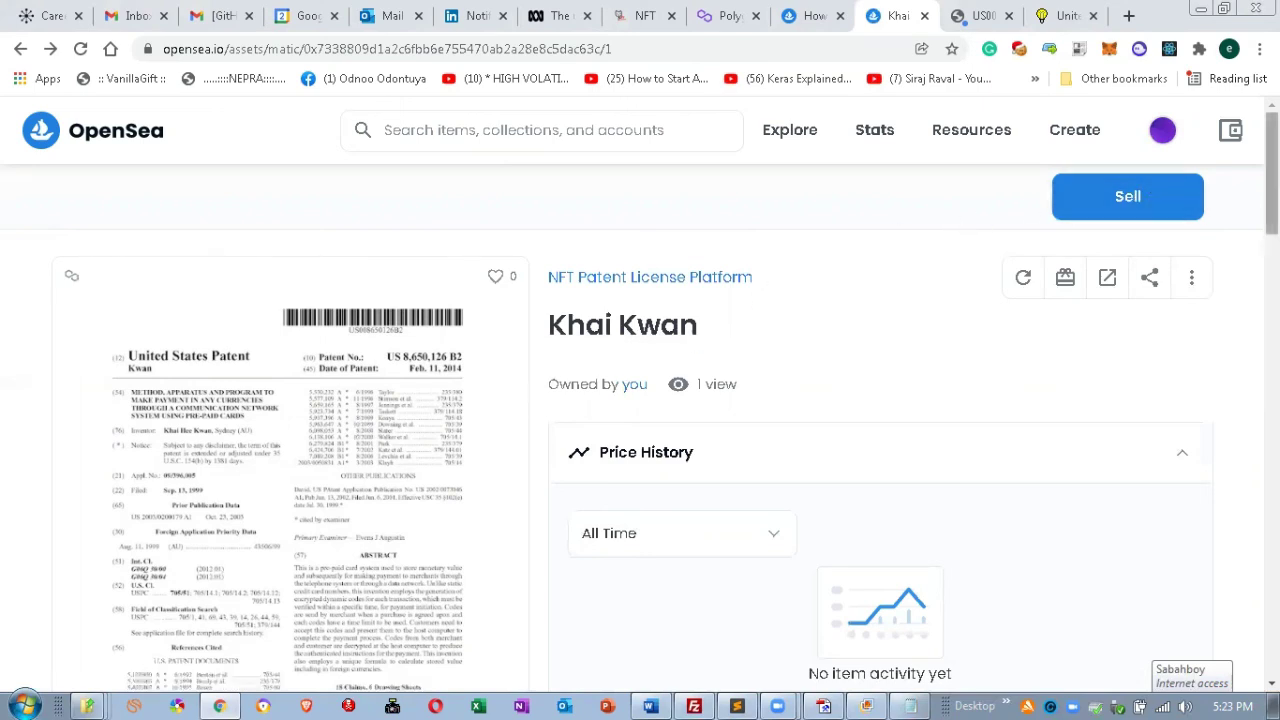
click(1140, 206)
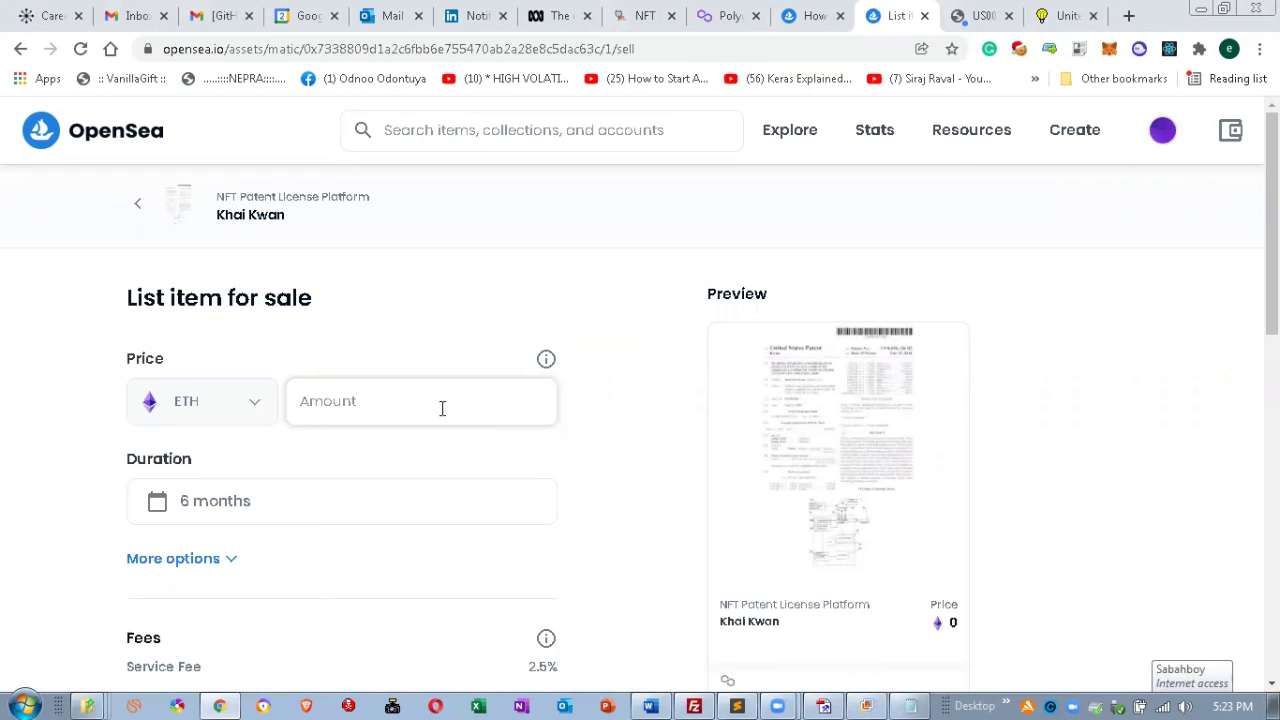
text(2)
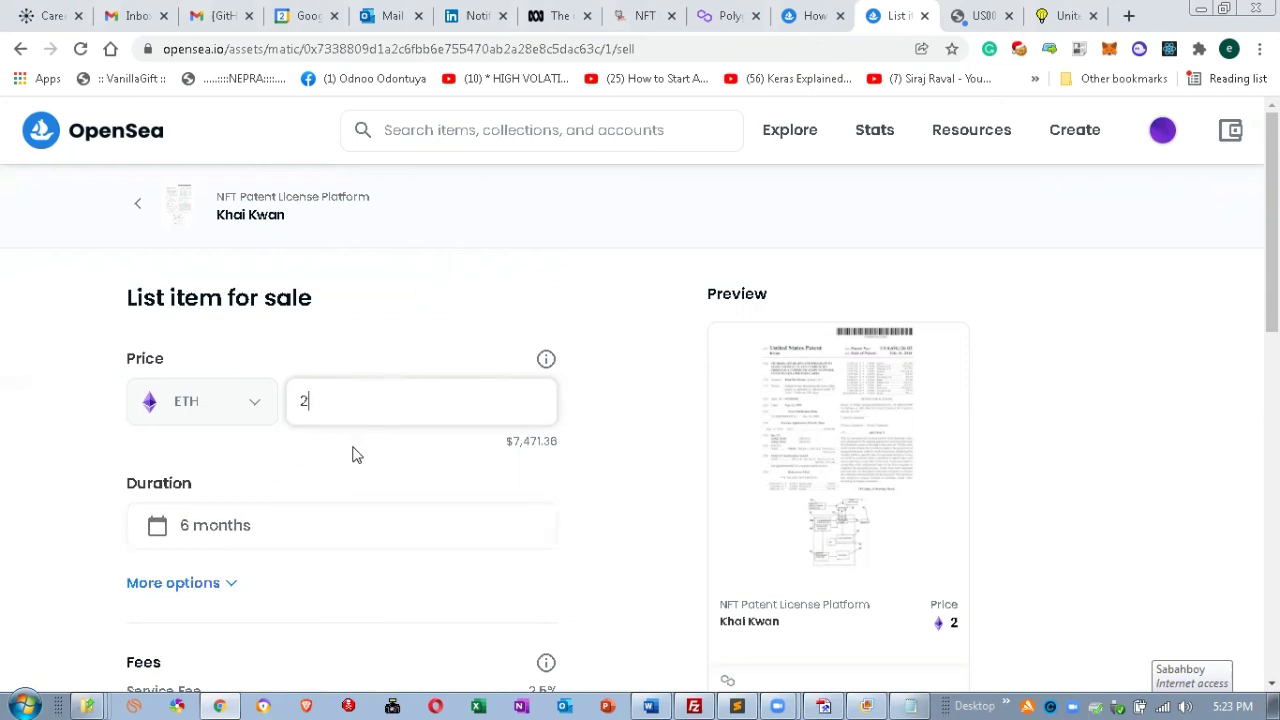
scroll(1272, 300, down, 2)
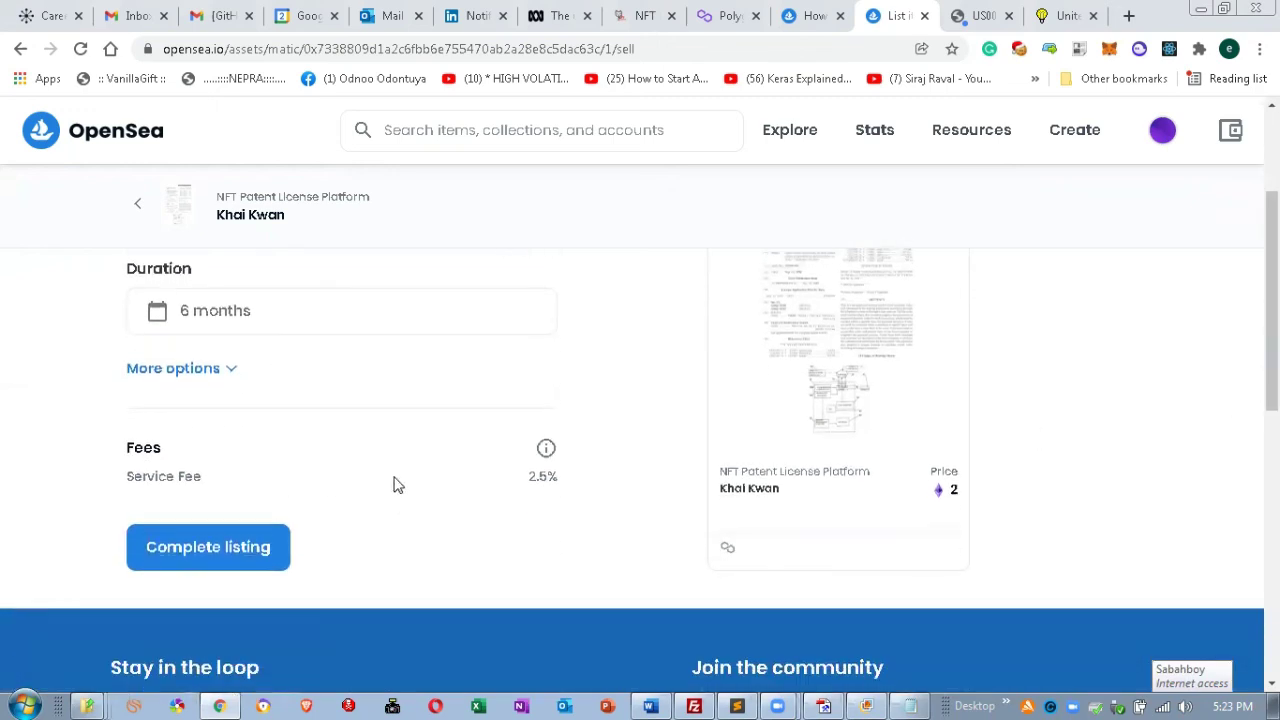
mouse_move(548, 451)
click(241, 314)
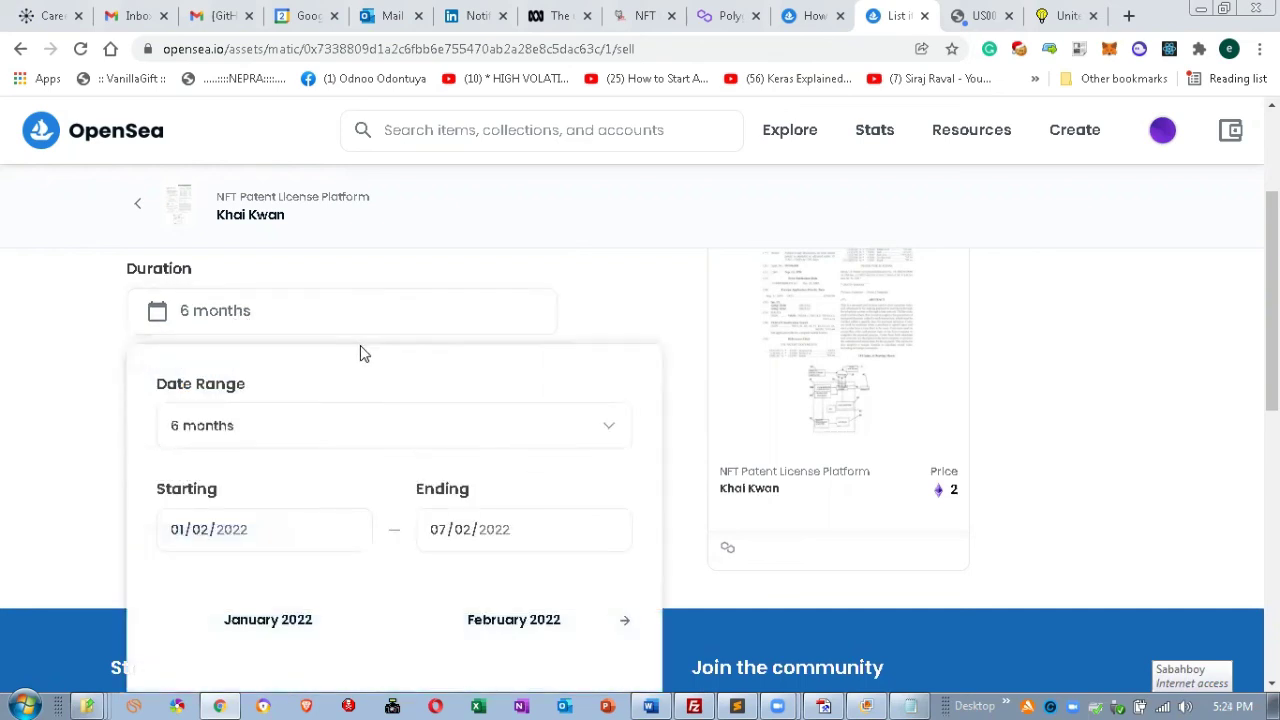